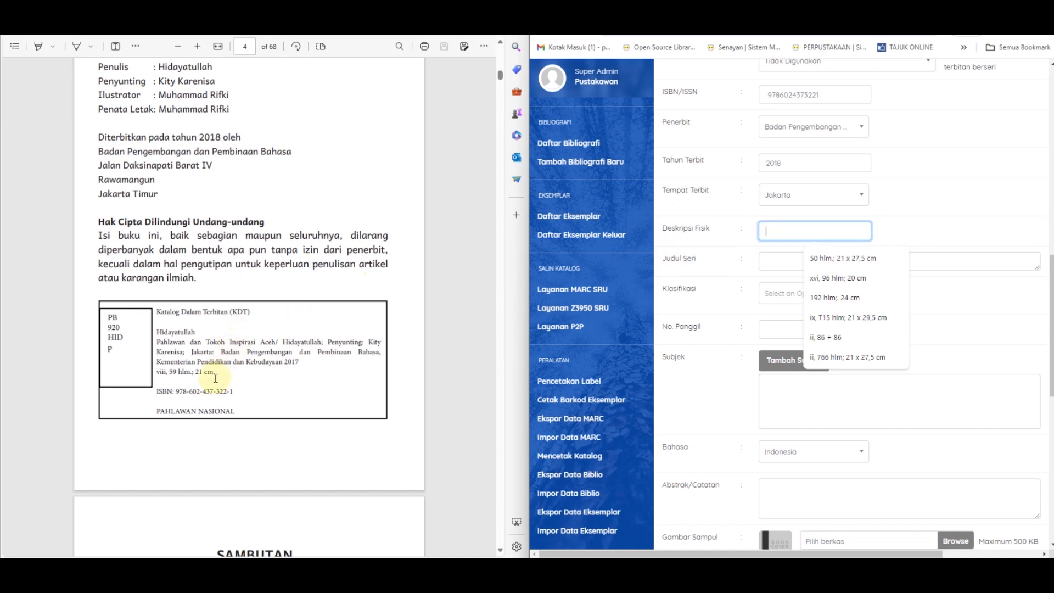
# Step: Copy the physical description "viii, 59 hlm.; 21 cm." from the book's Katalog Dalam Terbitan block into the record's Deskripsi Fisik
pyautogui.scroll(2, 223, 376)
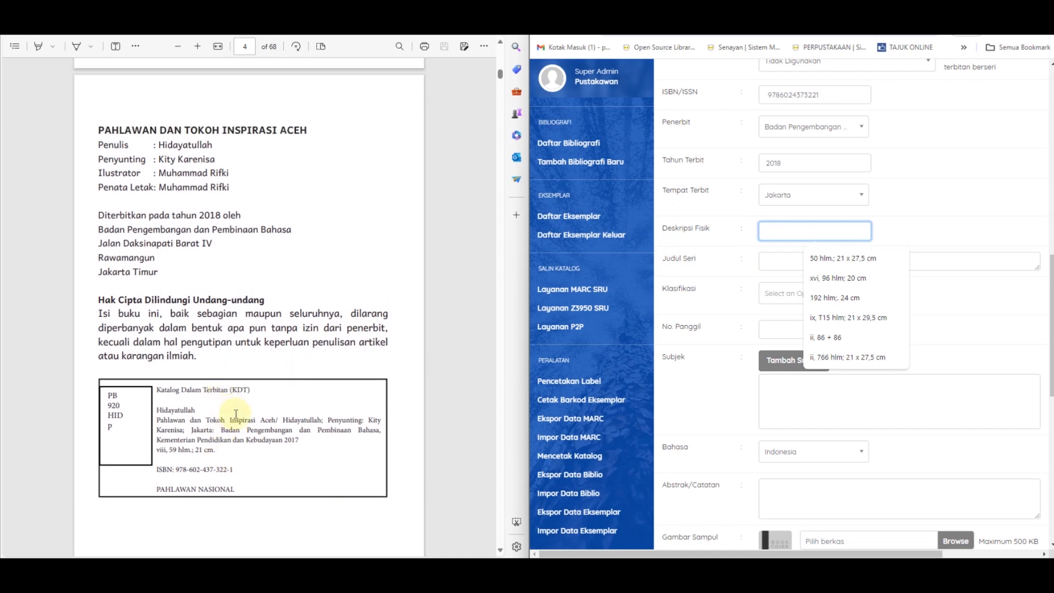
pyautogui.click(225, 456)
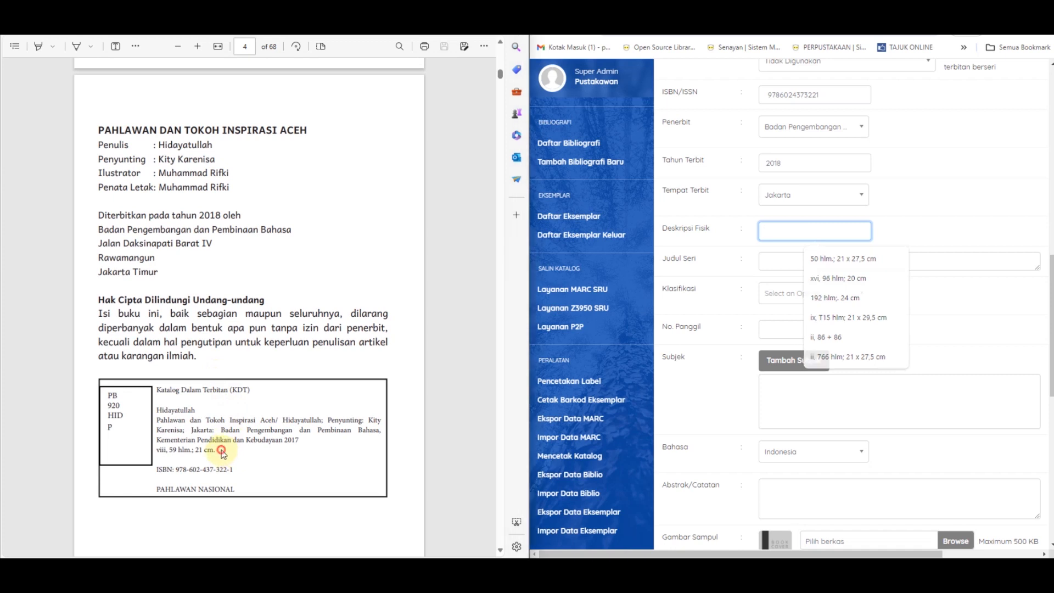
pyautogui.moveTo(158, 451); pyautogui.dragTo(218, 456)
pyautogui.hotkey('ctrl', 'c')
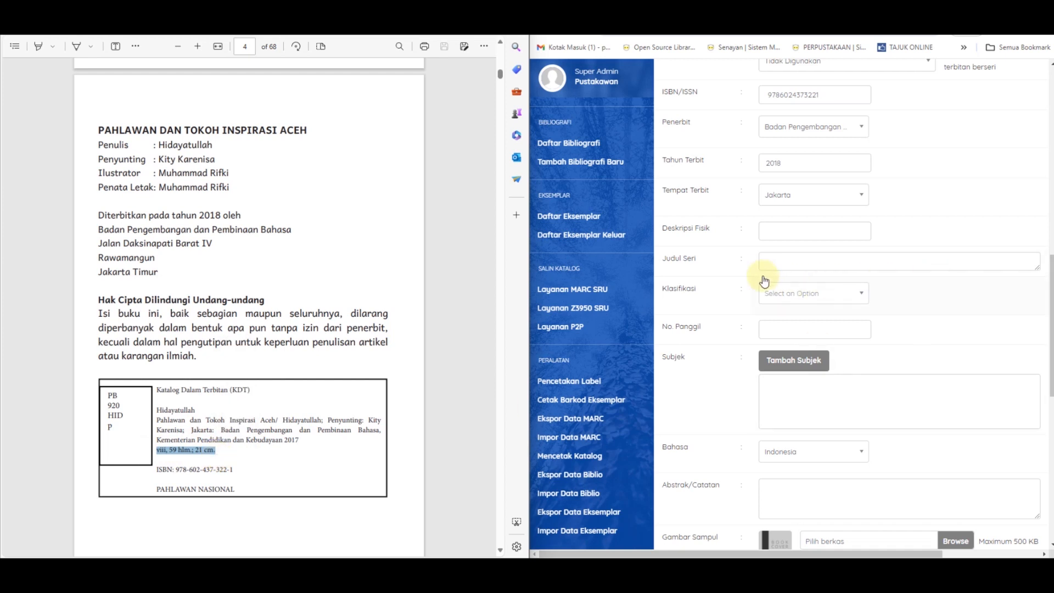
pyautogui.click(789, 225)
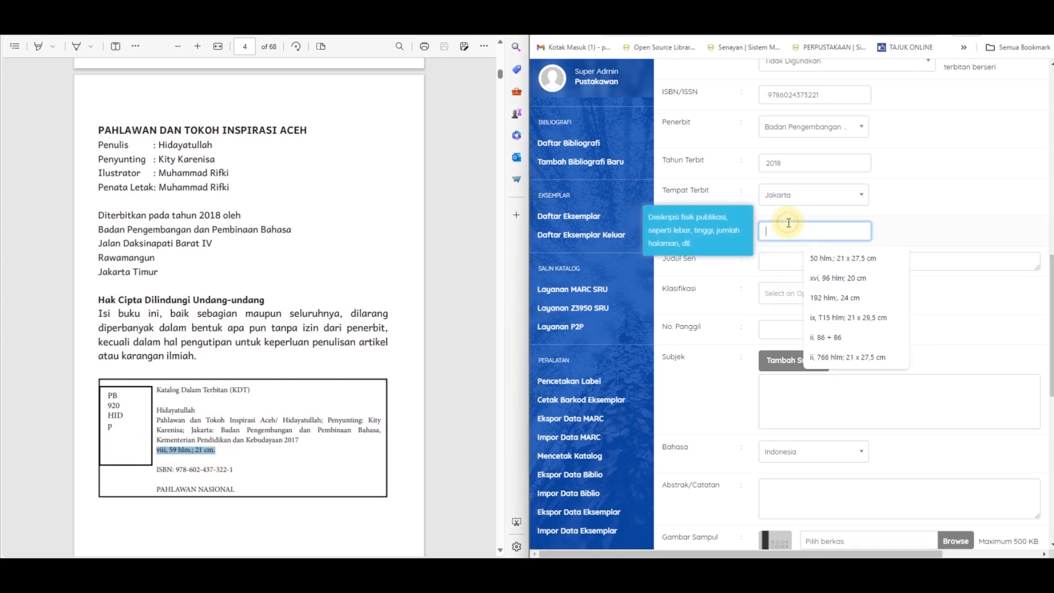
pyautogui.hotkey('ctrl', 'v')
pyautogui.write('.')
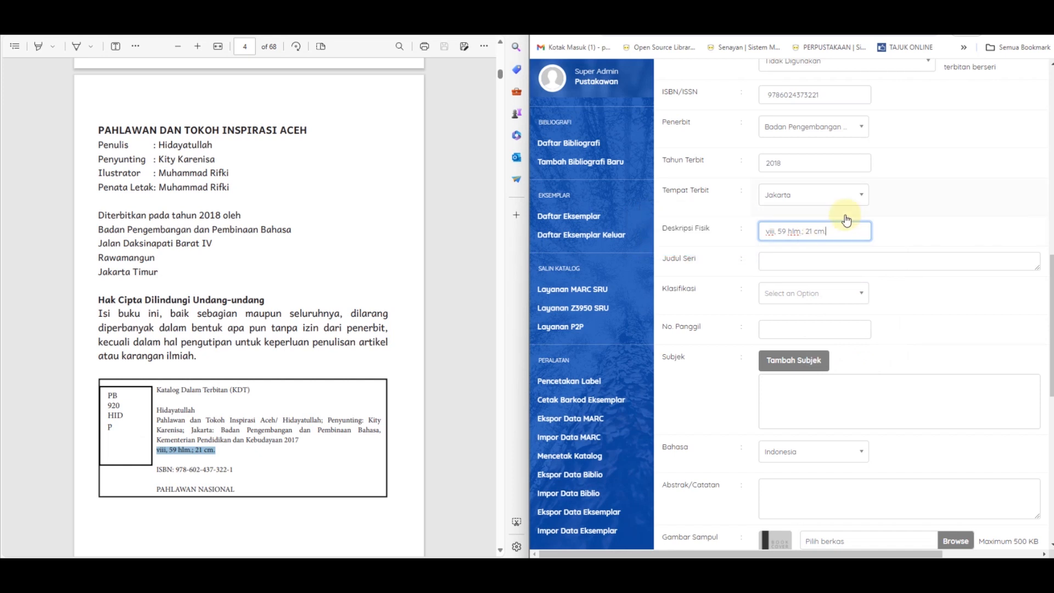
pyautogui.press('BackSpace')
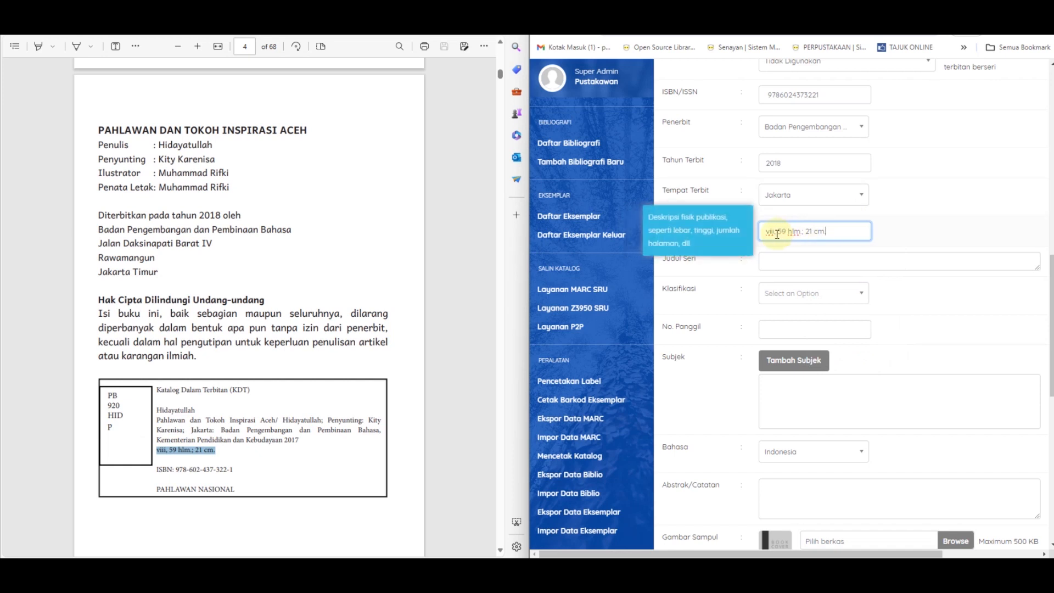
pyautogui.write('.')
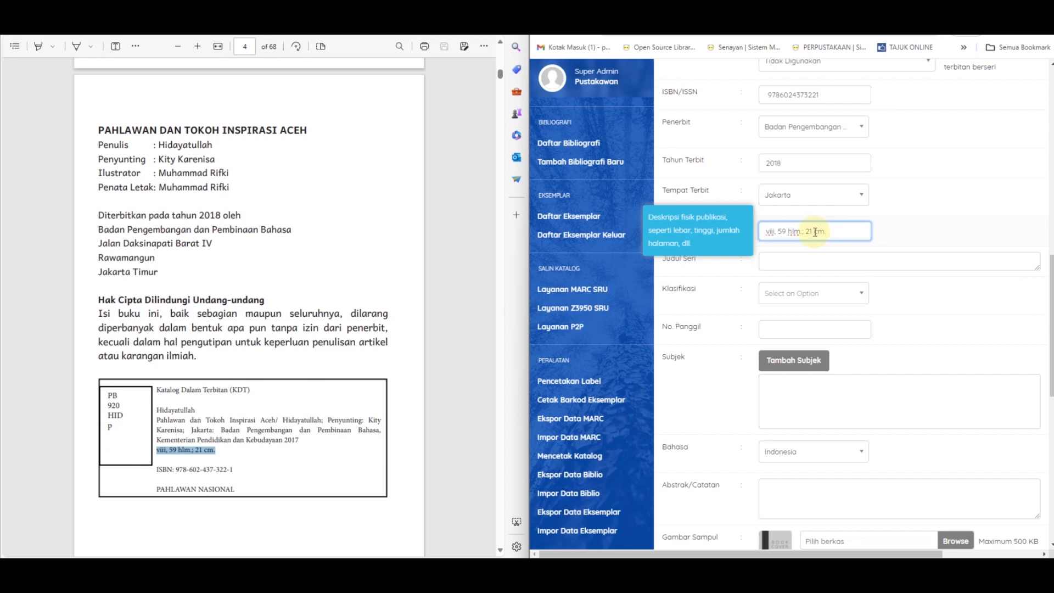
pyautogui.press('BackSpace')
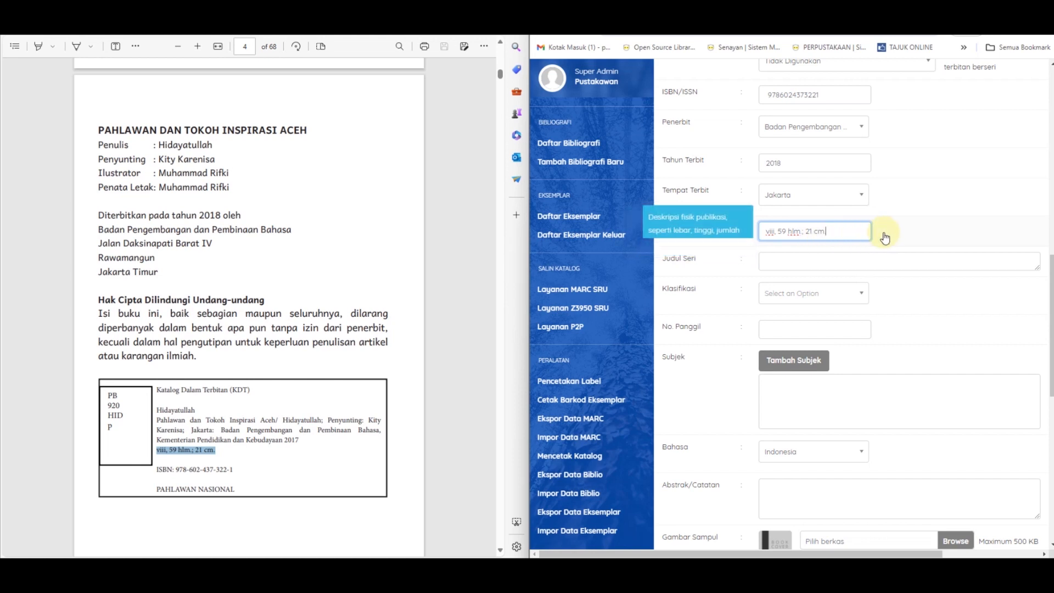
pyautogui.write('.')
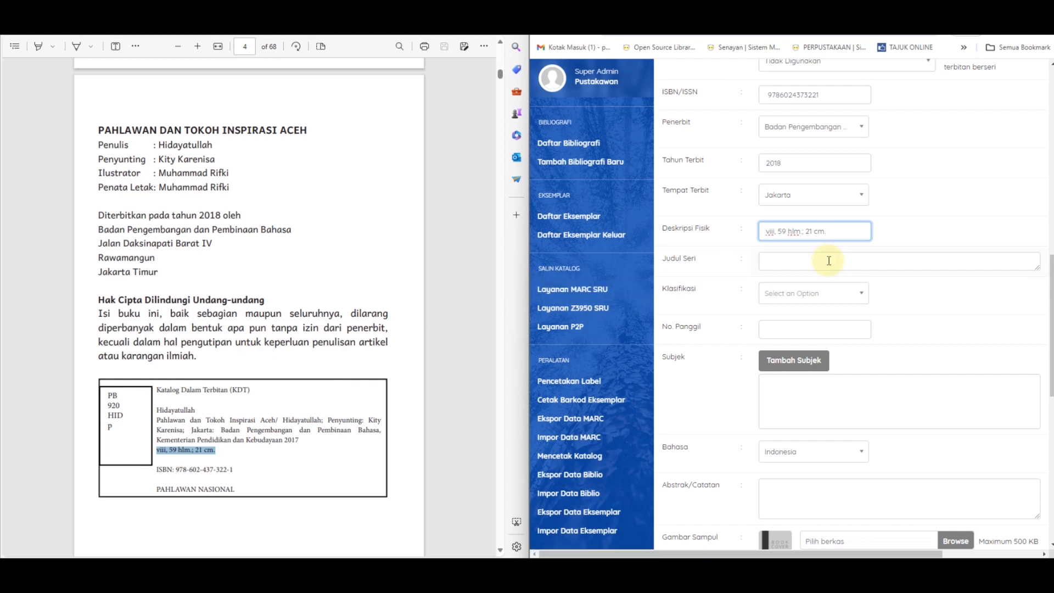
pyautogui.write('.')
# Step: Set the record's Klasifikasi to 920, adding it as a new classification entry
pyautogui.click(791, 297)
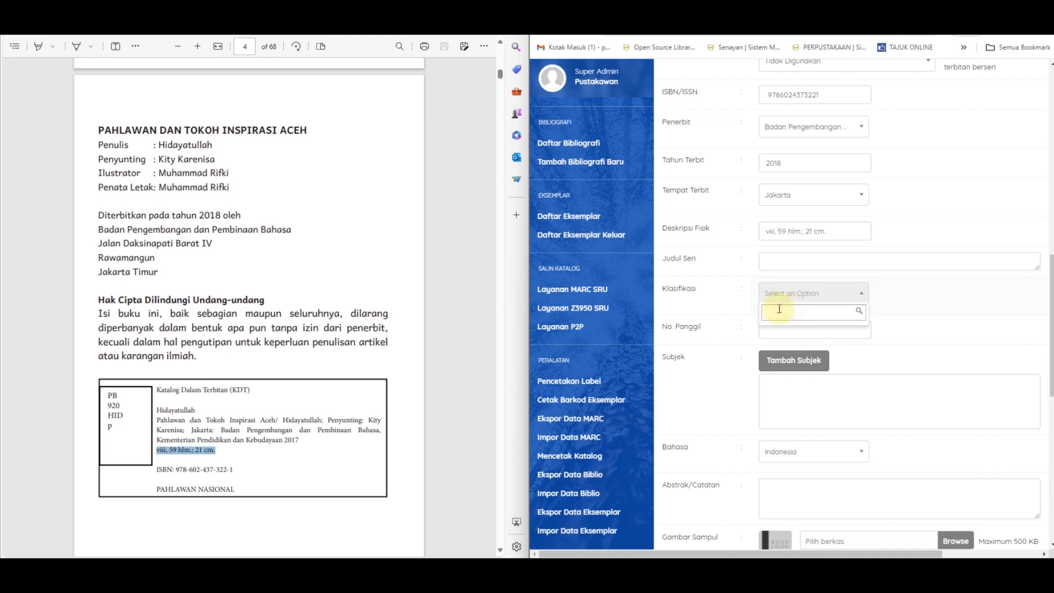
pyautogui.write('92')
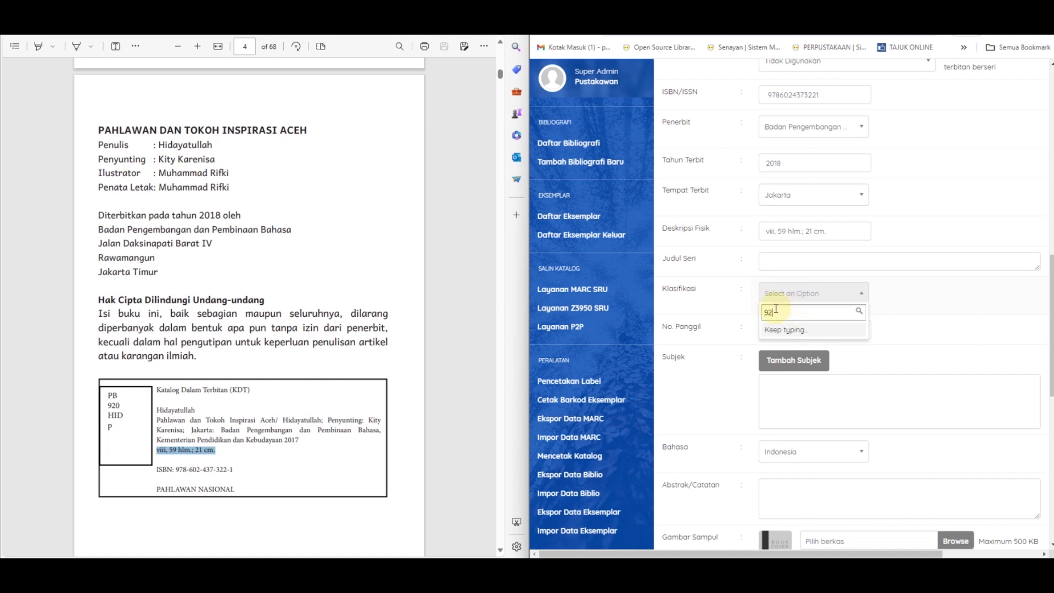
pyautogui.write('0')
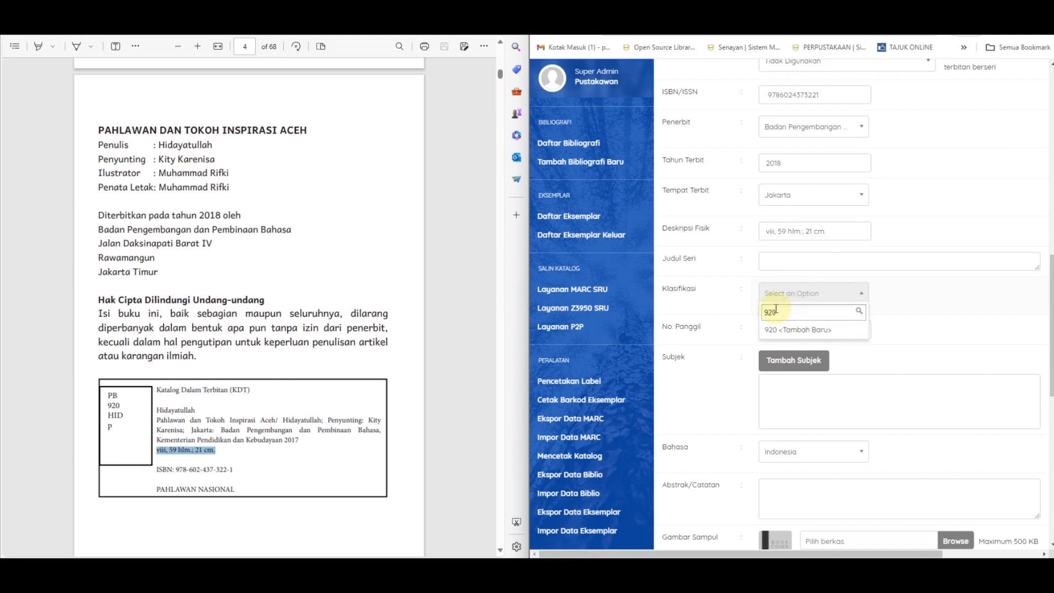
pyautogui.click(797, 331)
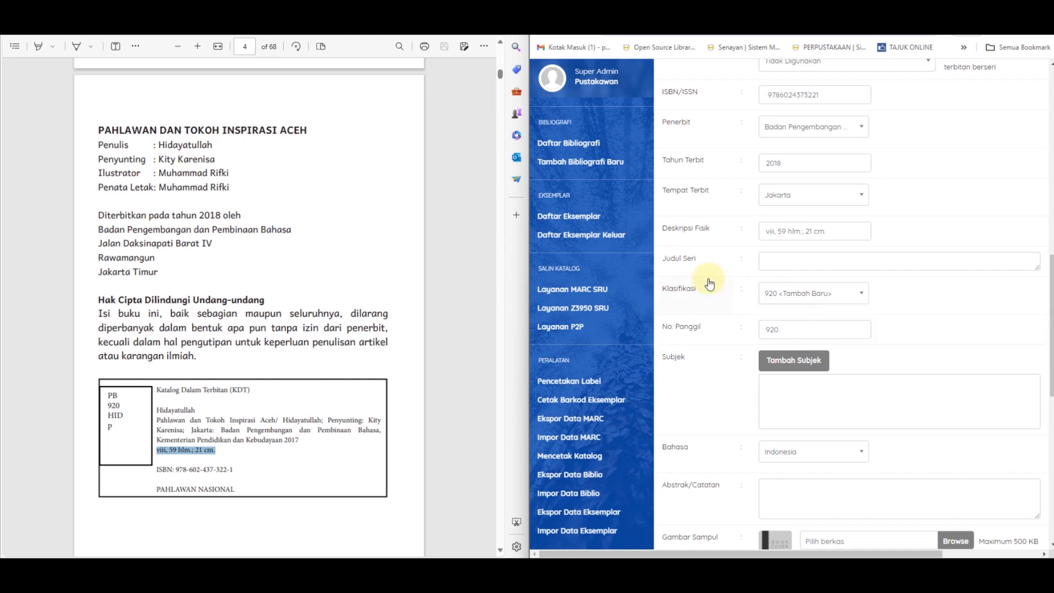
# Step: Complete the call number (No. Panggil) as "920 HID p"
pyautogui.click(811, 325)
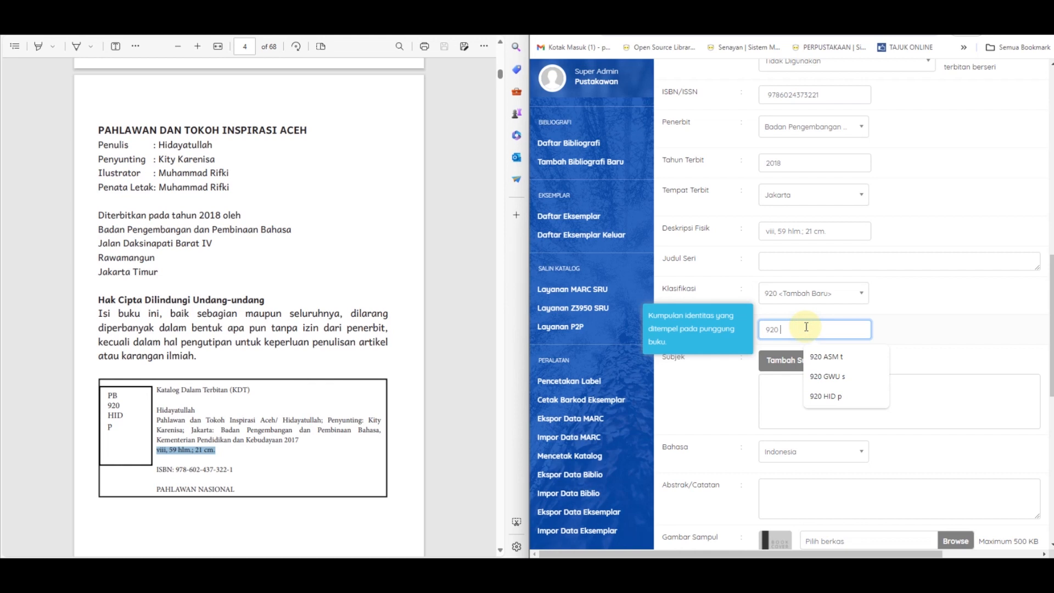
pyautogui.write('HID')
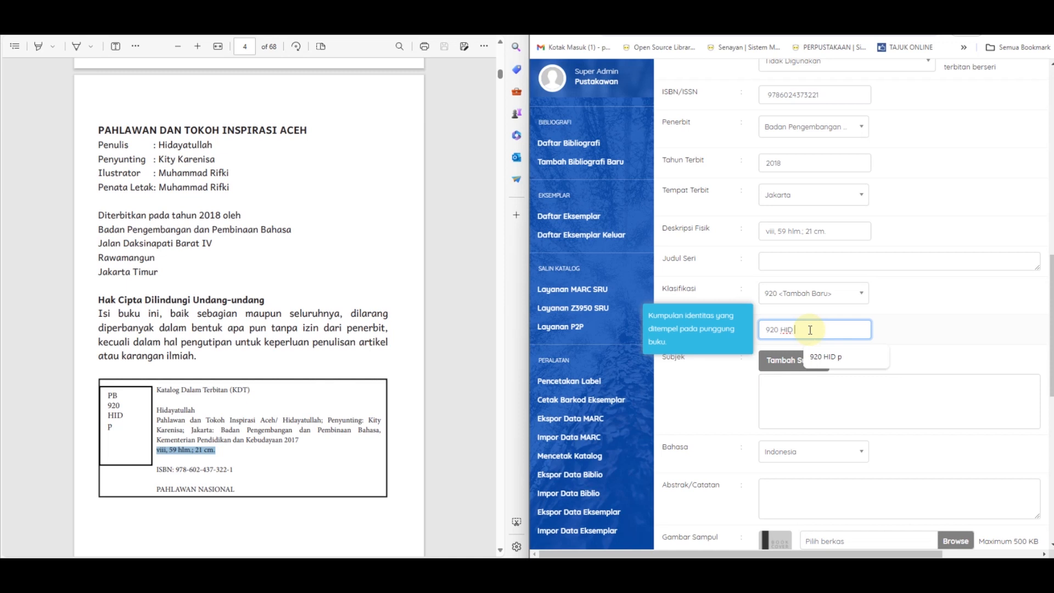
pyautogui.write('p')
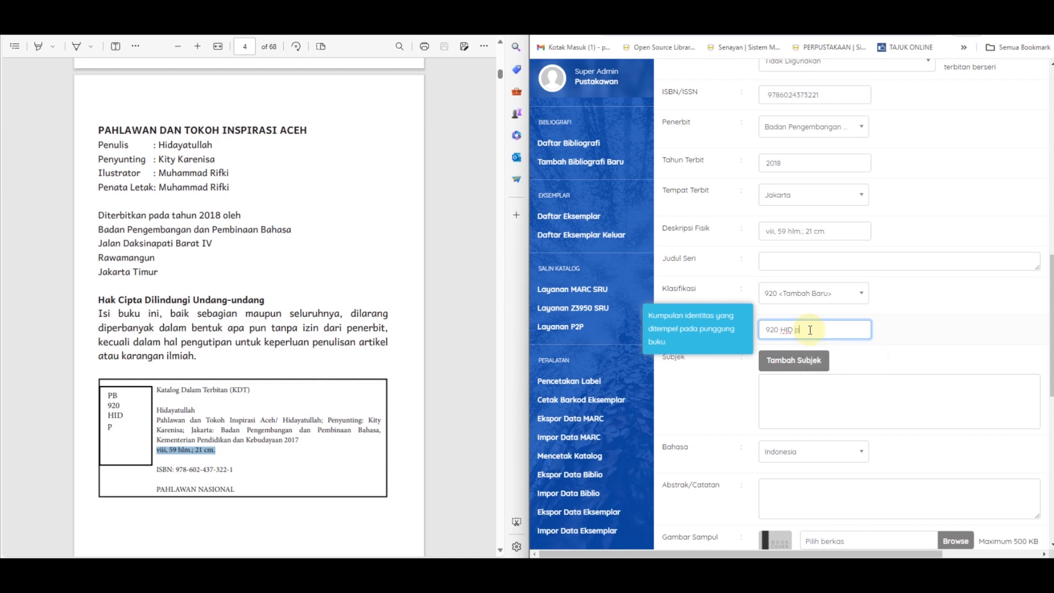
# Step: Open the form for adding a subject to the record and look through its subject type and level options
pyautogui.scroll(-1, 909, 313)
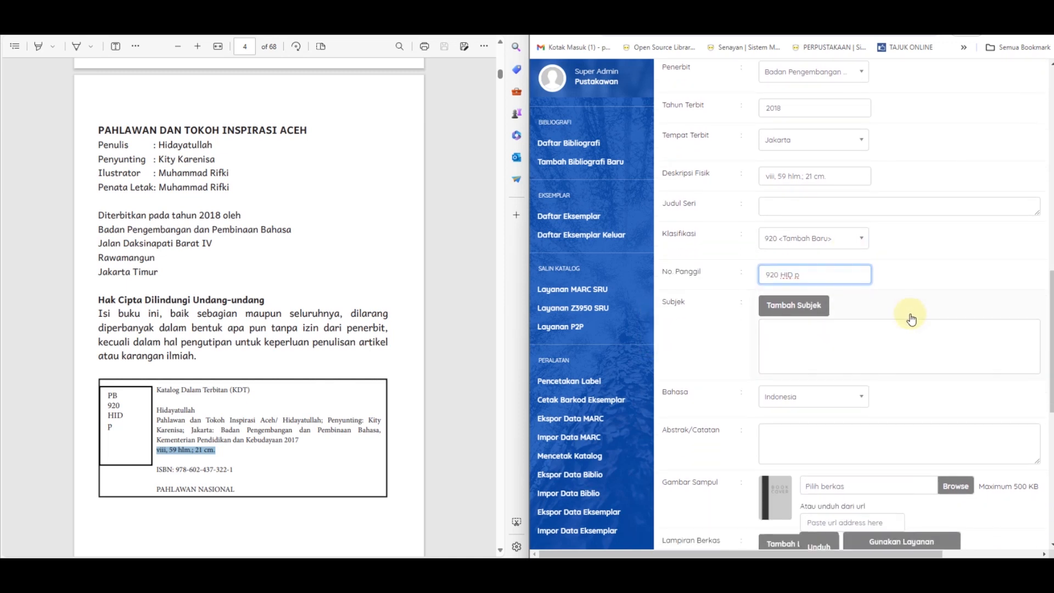
pyautogui.scroll(-1, 920, 299)
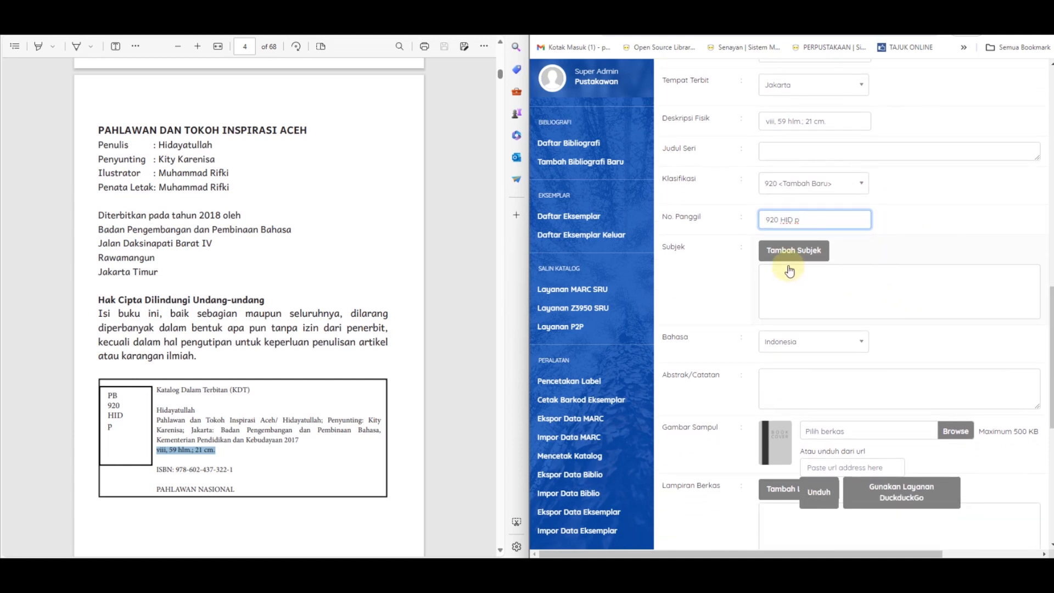
pyautogui.scroll(10, 789, 270)
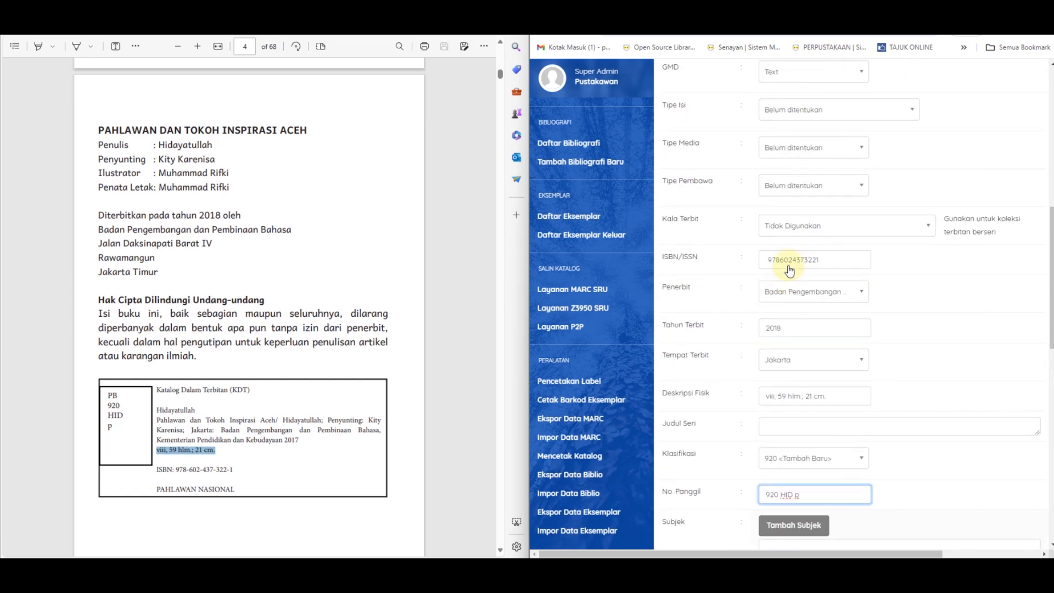
pyautogui.scroll(1, 789, 265)
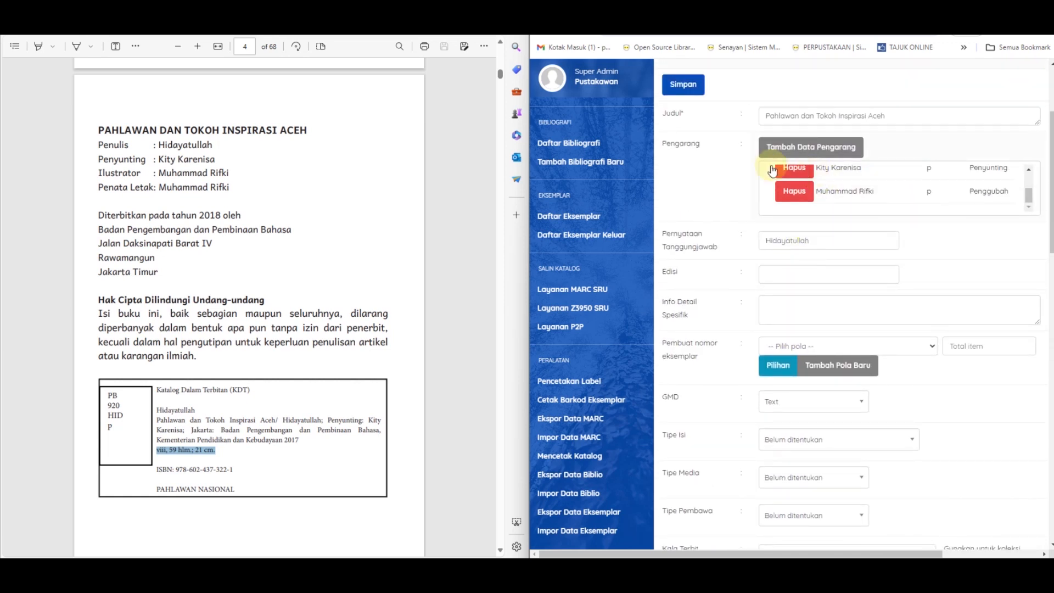
pyautogui.scroll(-11, 743, 236)
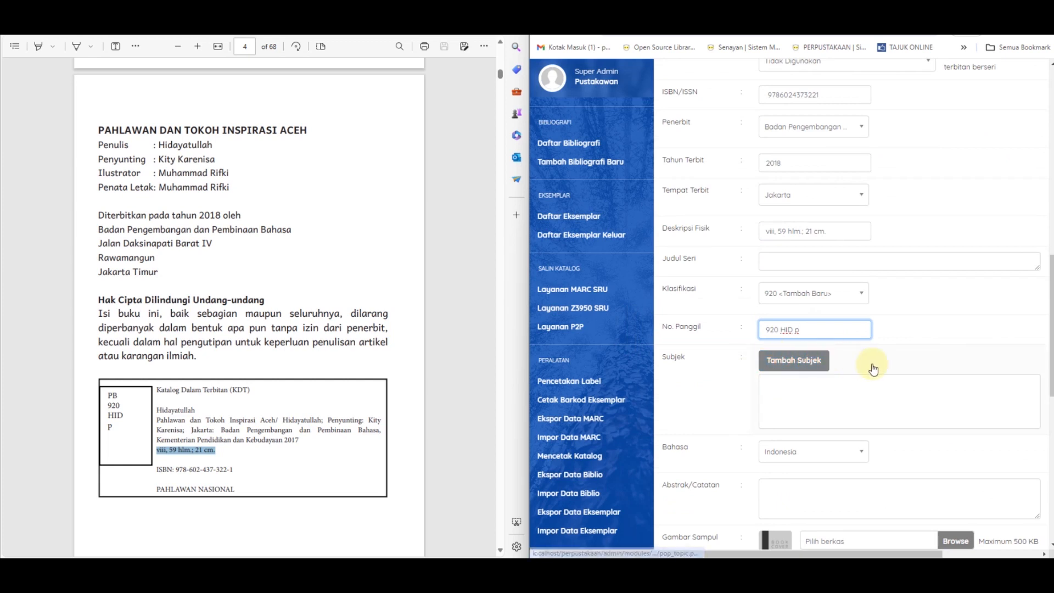
pyautogui.click(792, 363)
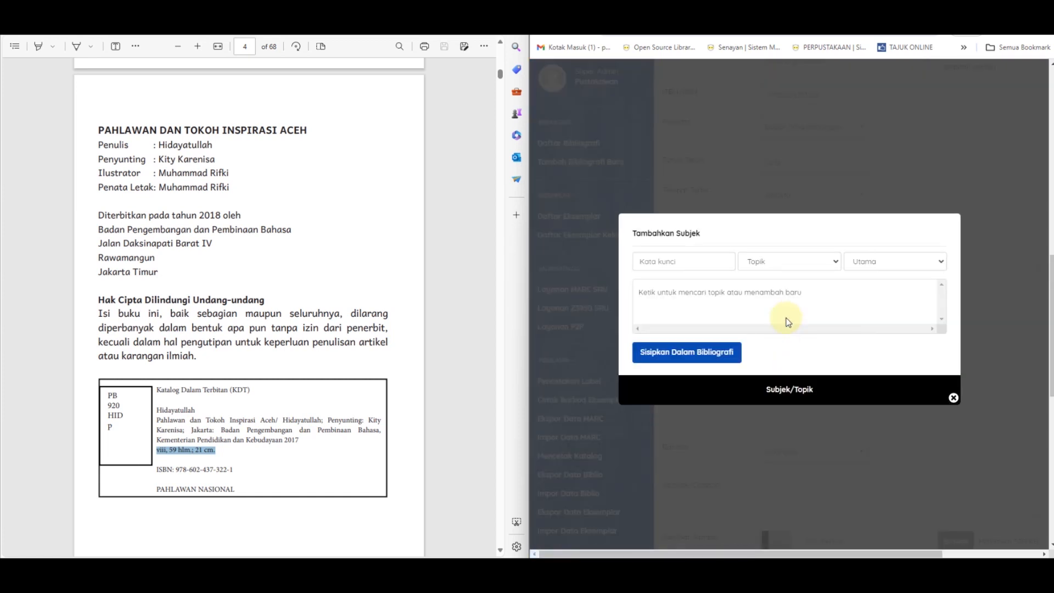
pyautogui.click(664, 259)
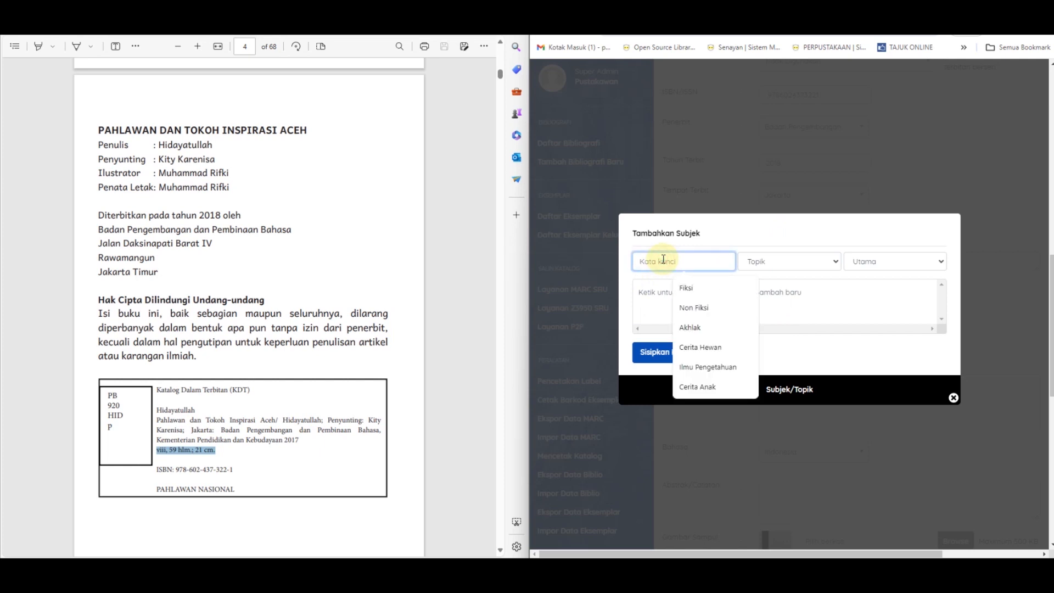
pyautogui.click(826, 257)
pyautogui.scroll(-1, 825, 259)
pyautogui.click(821, 207)
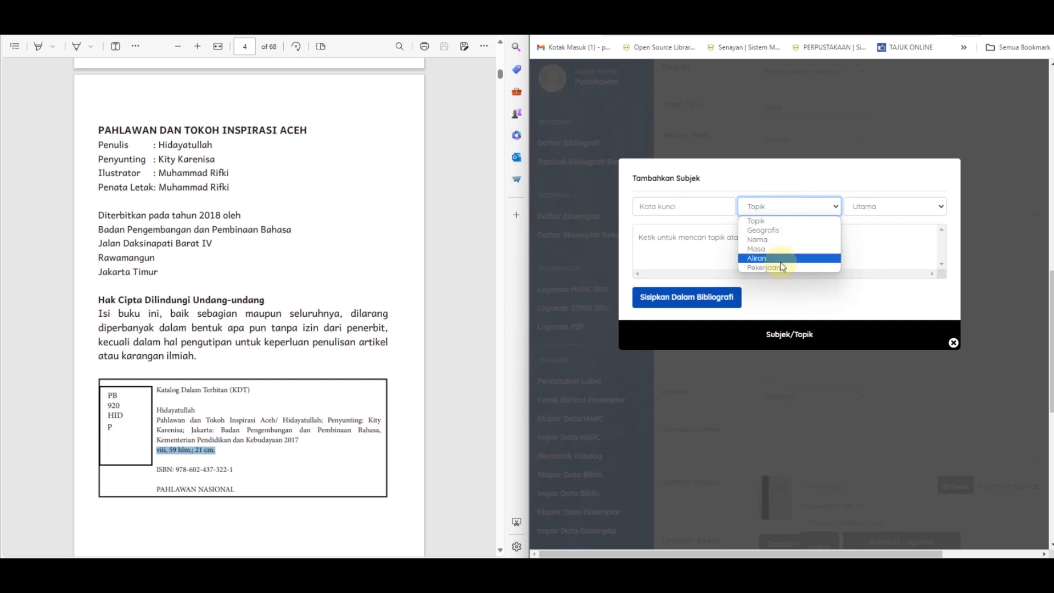
pyautogui.click(909, 208)
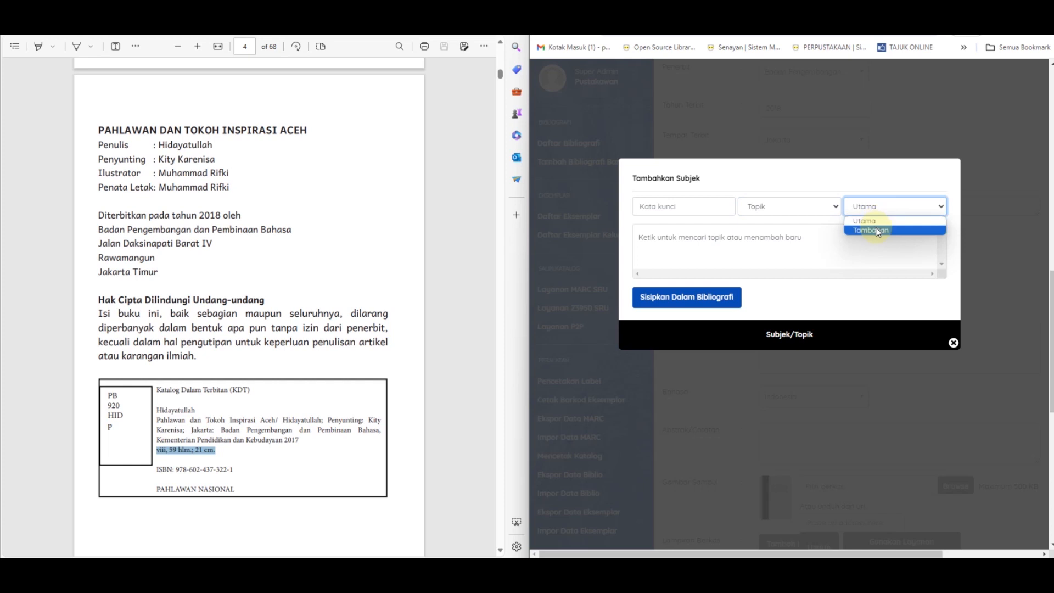
pyautogui.click(809, 242)
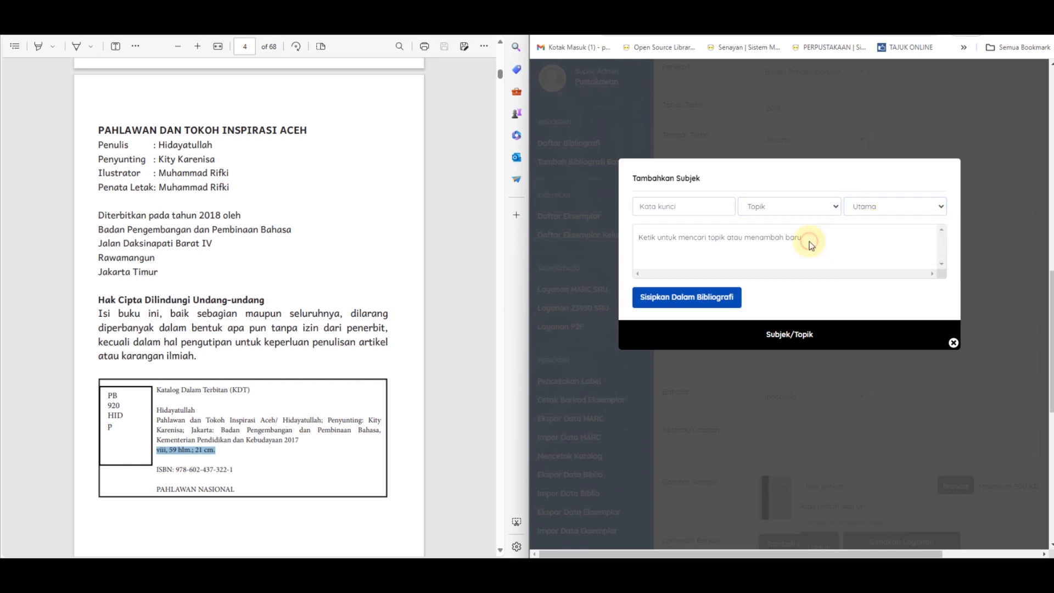
# Step: Insert the keyword "pahlawan" into the bibliography as a subject of type Topik and level Utama, and close the subject form
pyautogui.click(685, 204)
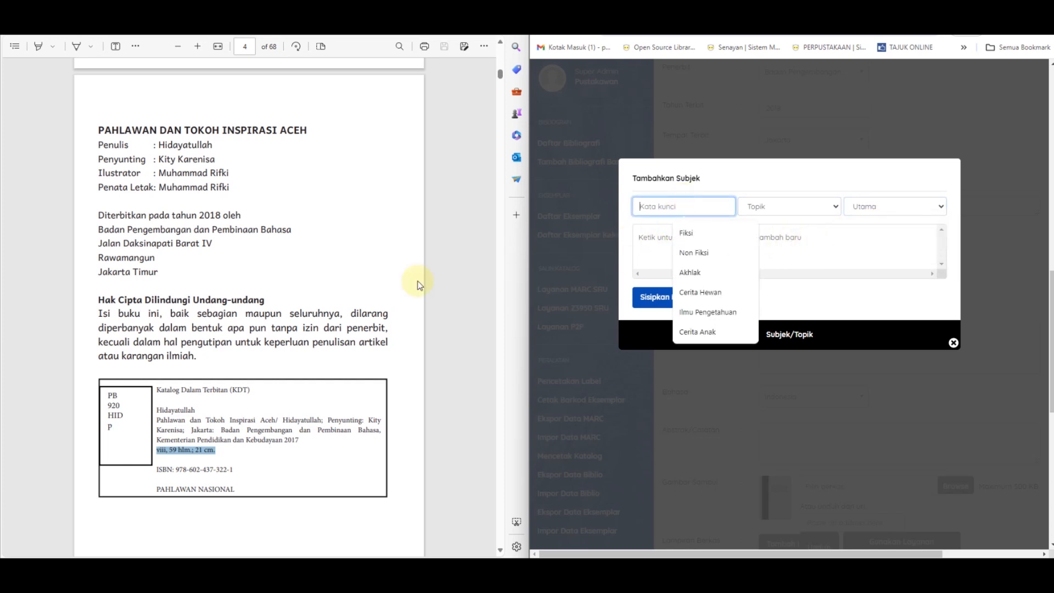
pyautogui.scroll(8, 291, 281)
pyautogui.scroll(-1, 295, 279)
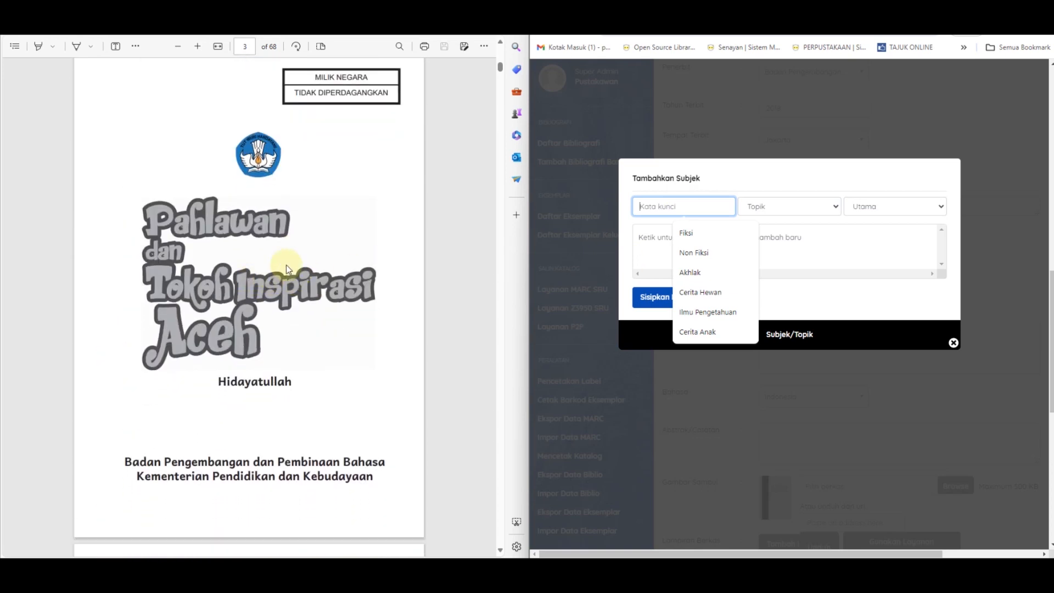
pyautogui.click(689, 207)
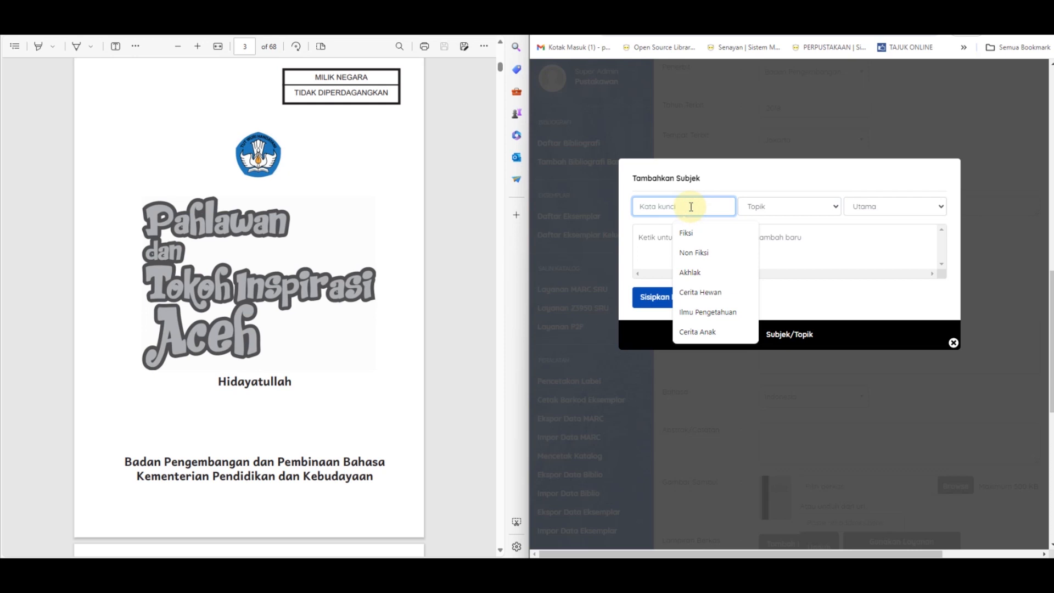
pyautogui.write('pah')
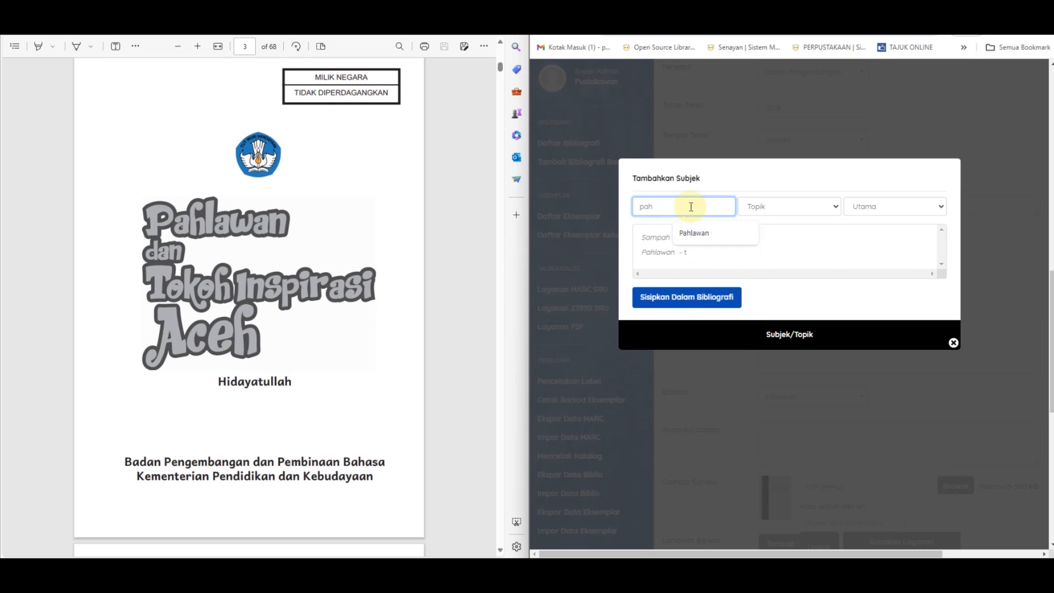
pyautogui.write('lowan')
pyautogui.click(909, 207)
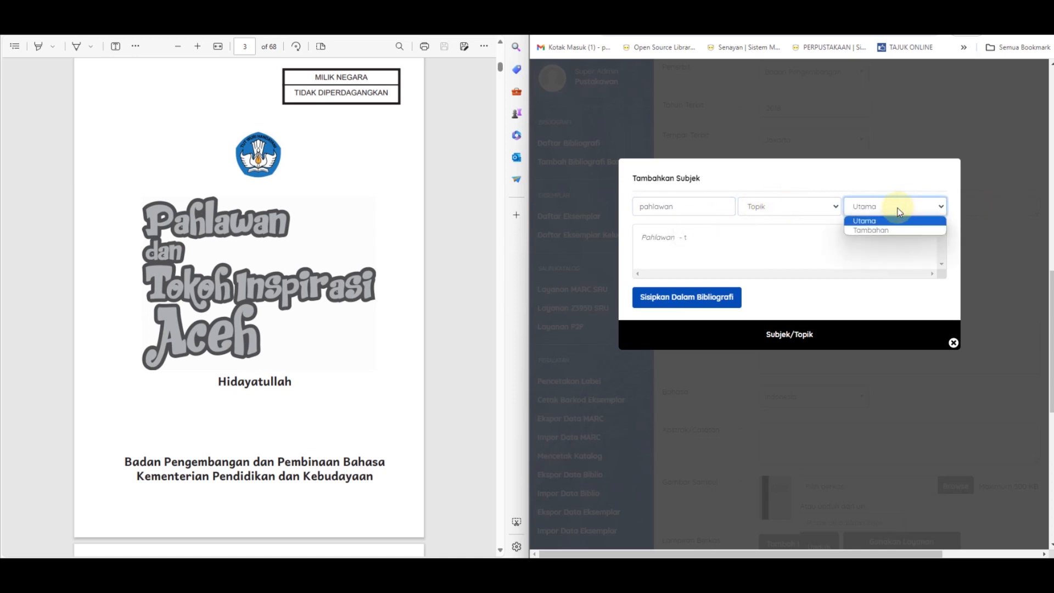
pyautogui.click(872, 222)
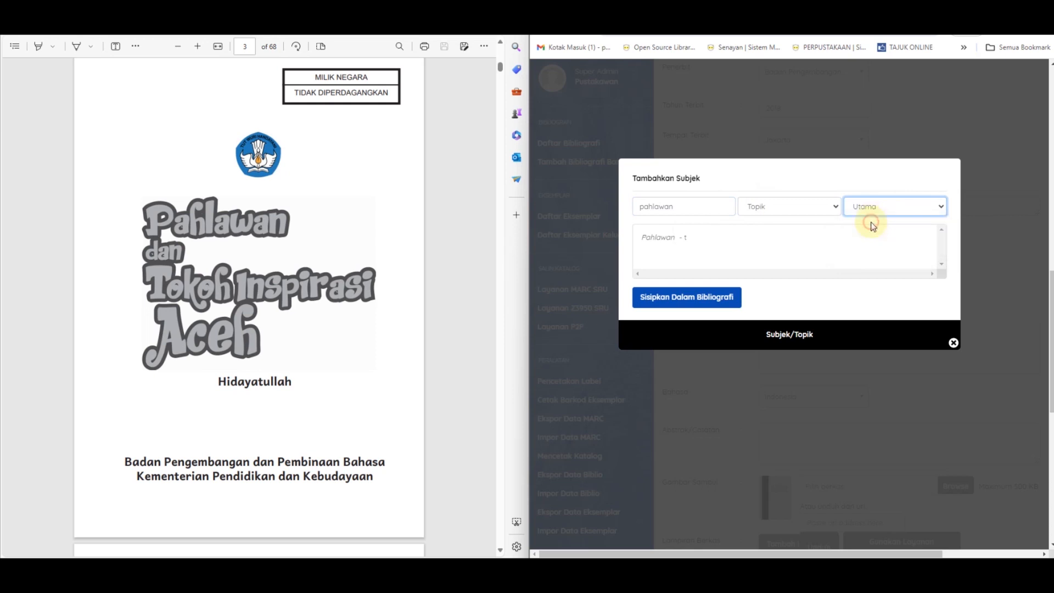
pyautogui.click(719, 306)
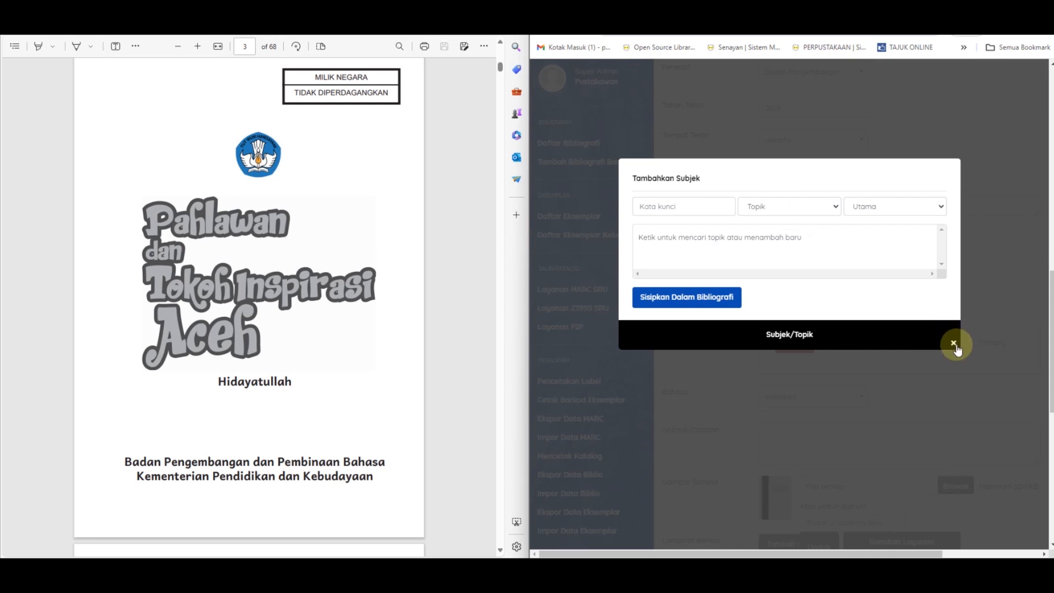
pyautogui.click(955, 344)
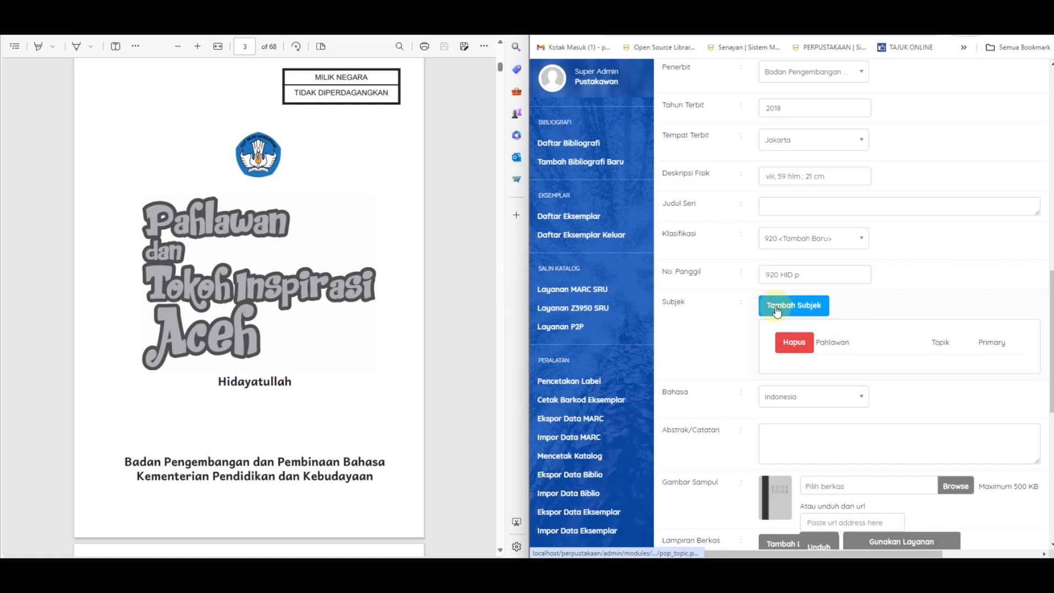
# Step: Insert the keyword "tokoh inspirasi Aceh" into the bibliography as a subject of type Topik and level Utama
pyautogui.click(808, 309)
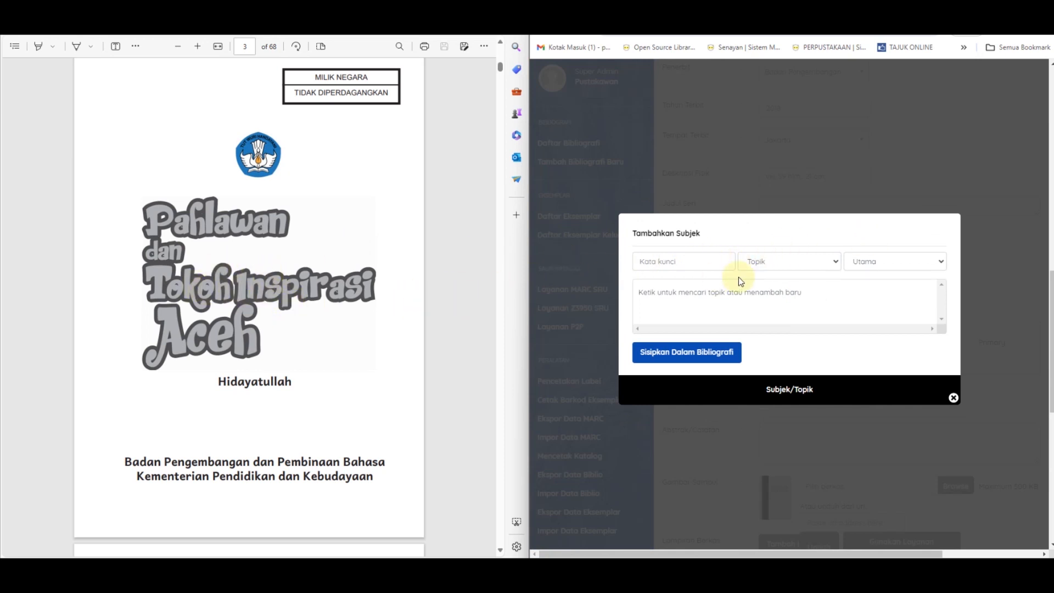
pyautogui.click(658, 254)
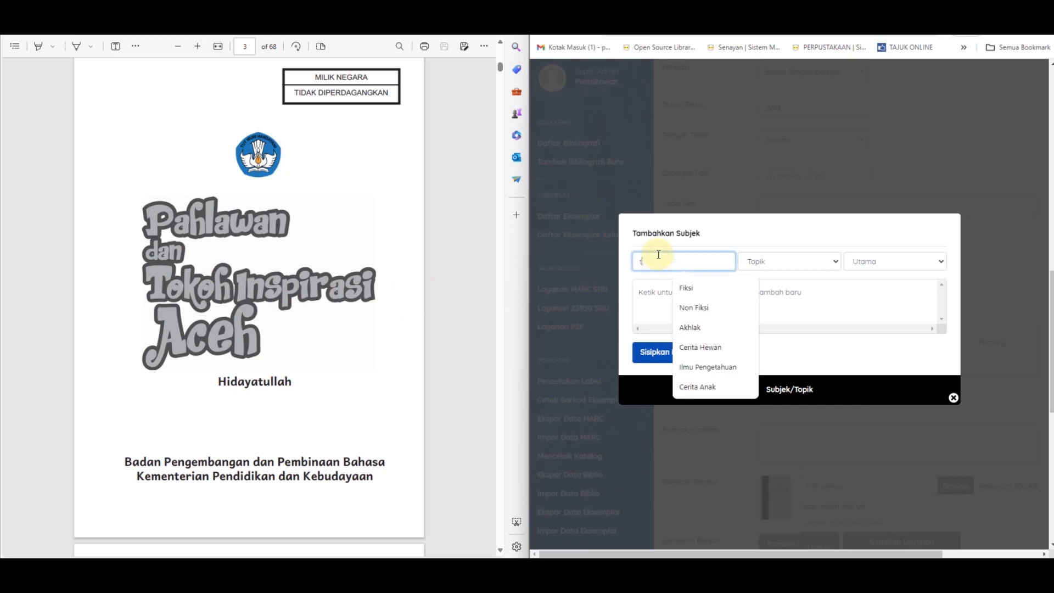
pyautogui.write('tokoh inspirasi Aceh')
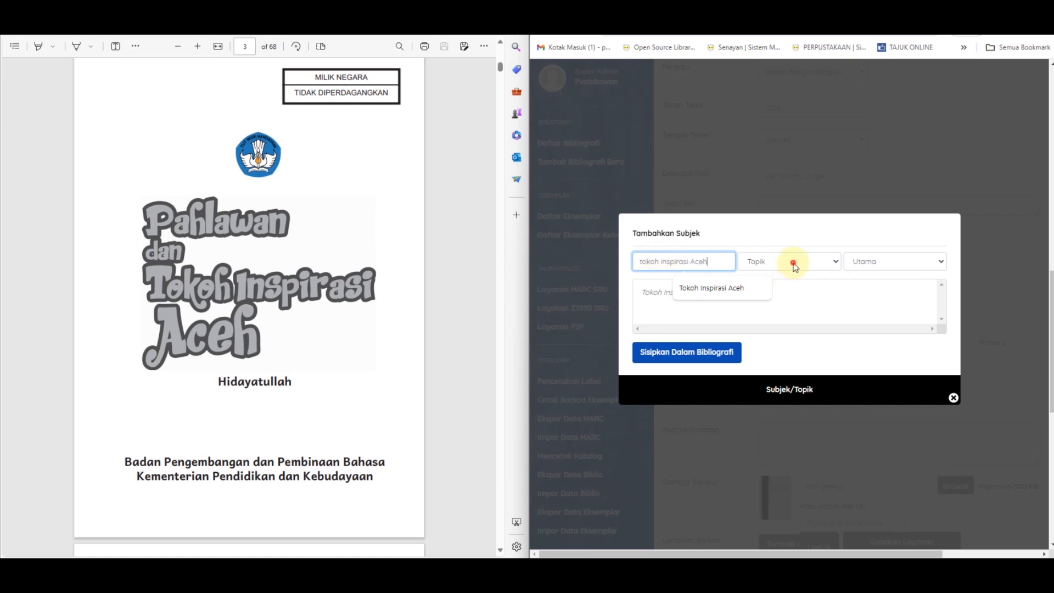
pyautogui.click(794, 264)
pyautogui.click(793, 264)
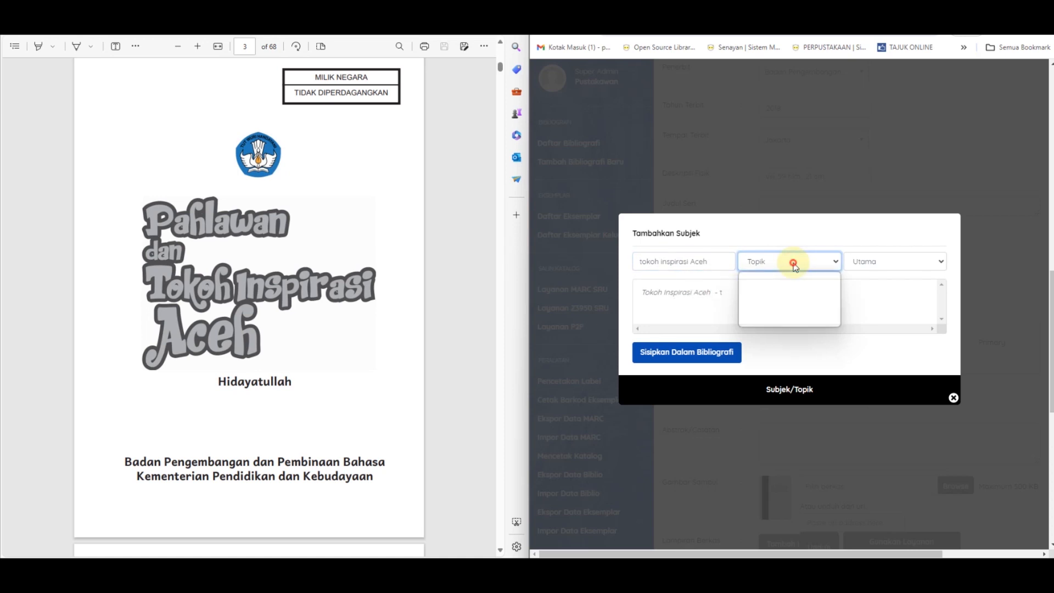
pyautogui.click(877, 264)
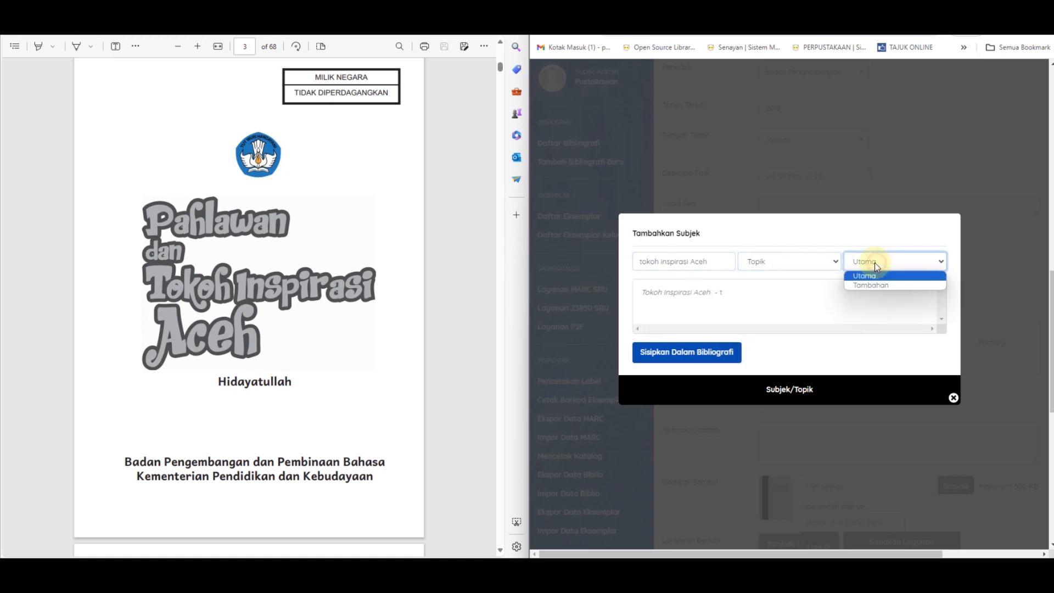
pyautogui.click(687, 347)
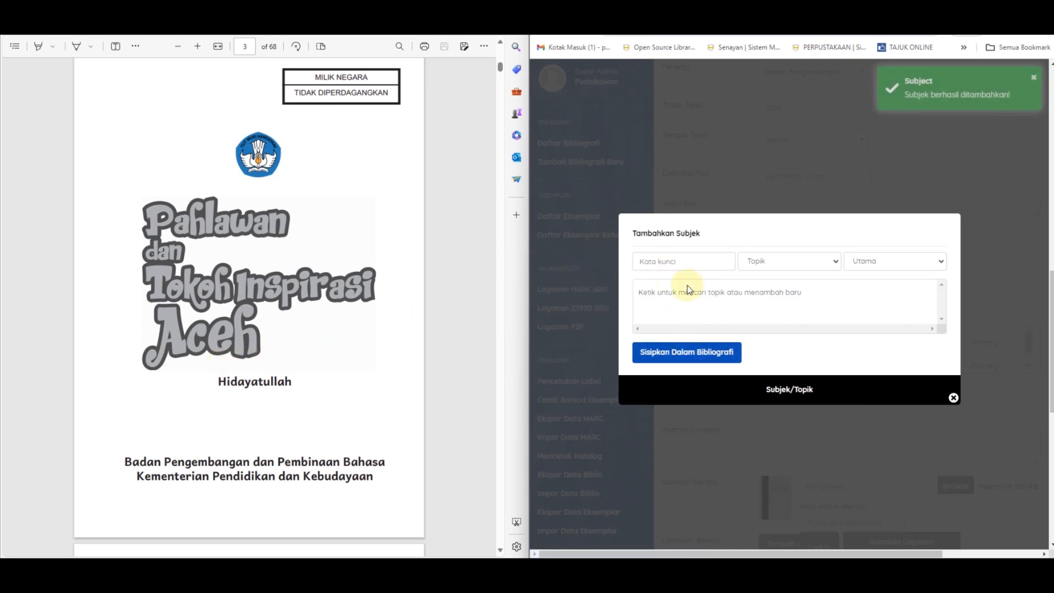
# Step: Insert the keyword "Aceh" into the bibliography as a subject of type Geografis and level Tambahan
pyautogui.click(704, 261)
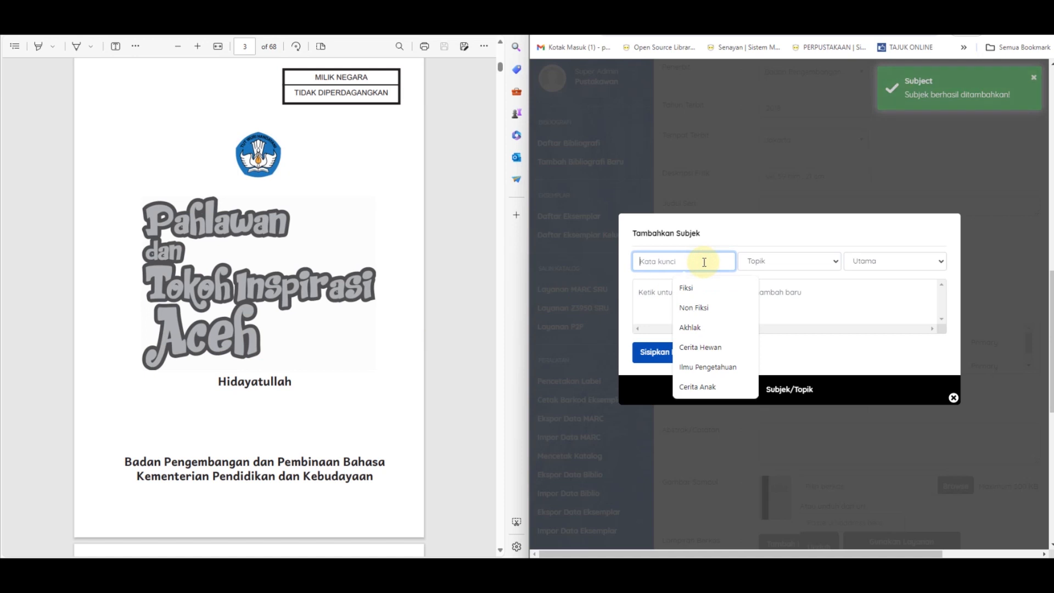
pyautogui.write('Aceh')
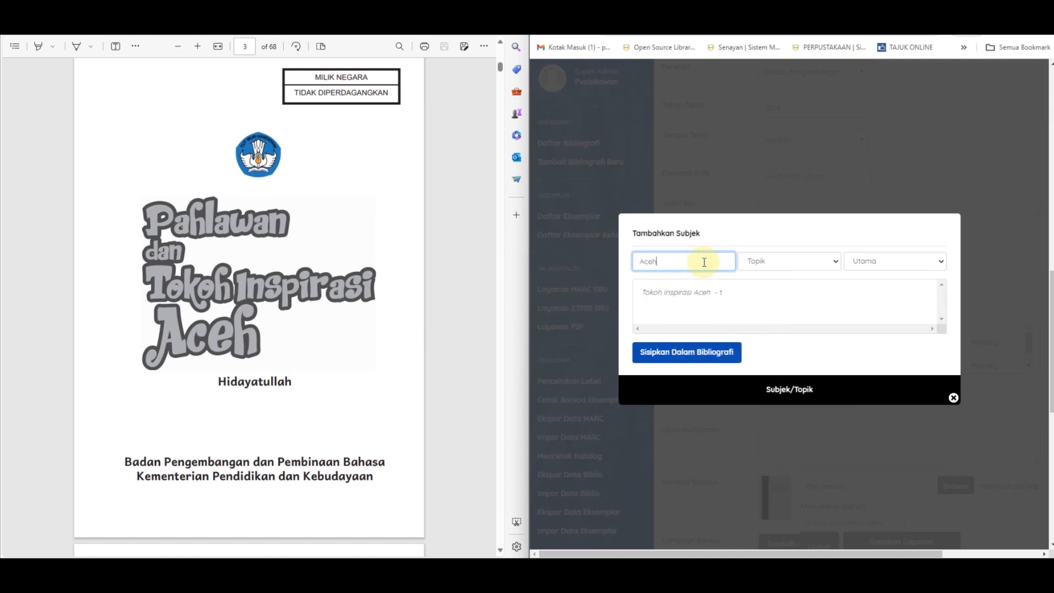
pyautogui.click(761, 262)
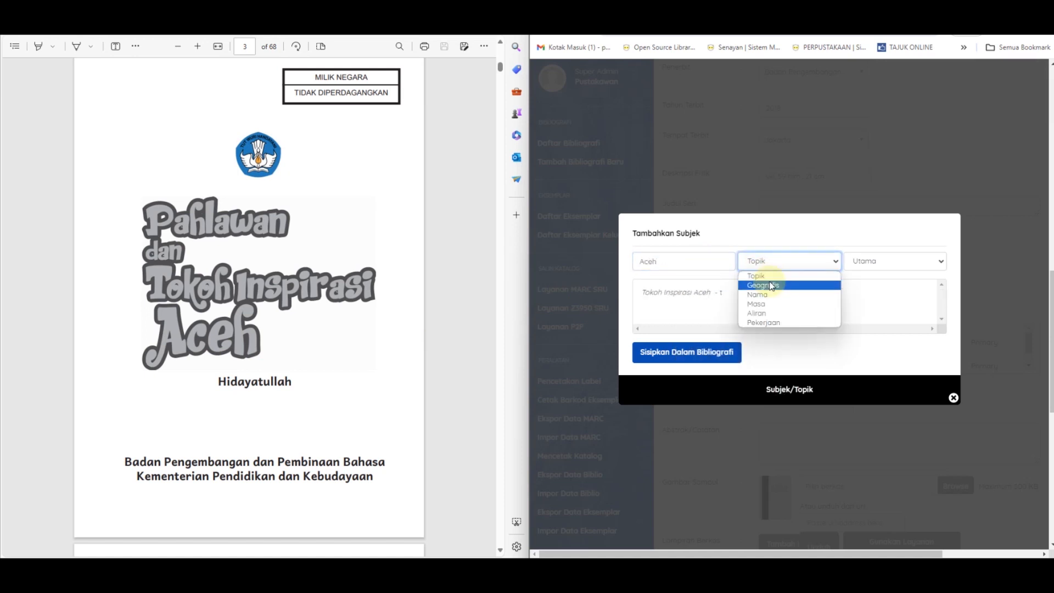
pyautogui.click(766, 285)
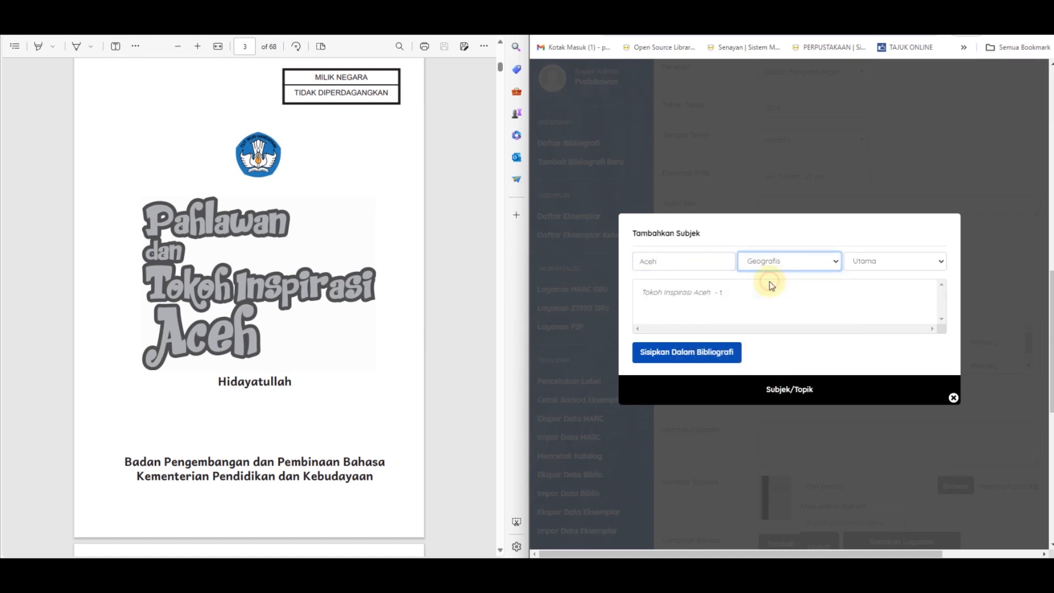
pyautogui.click(869, 265)
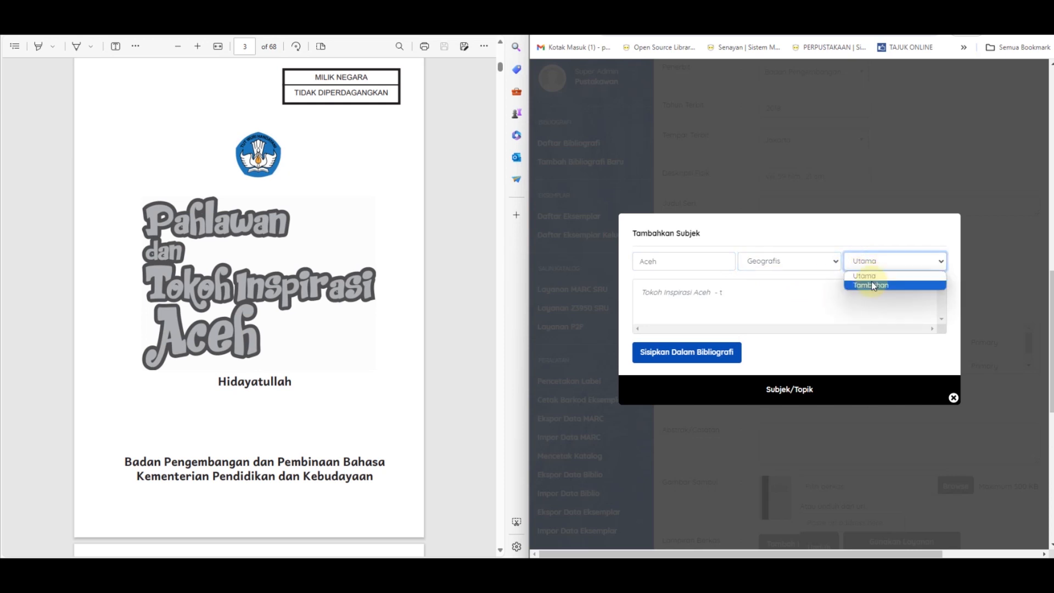
pyautogui.click(873, 287)
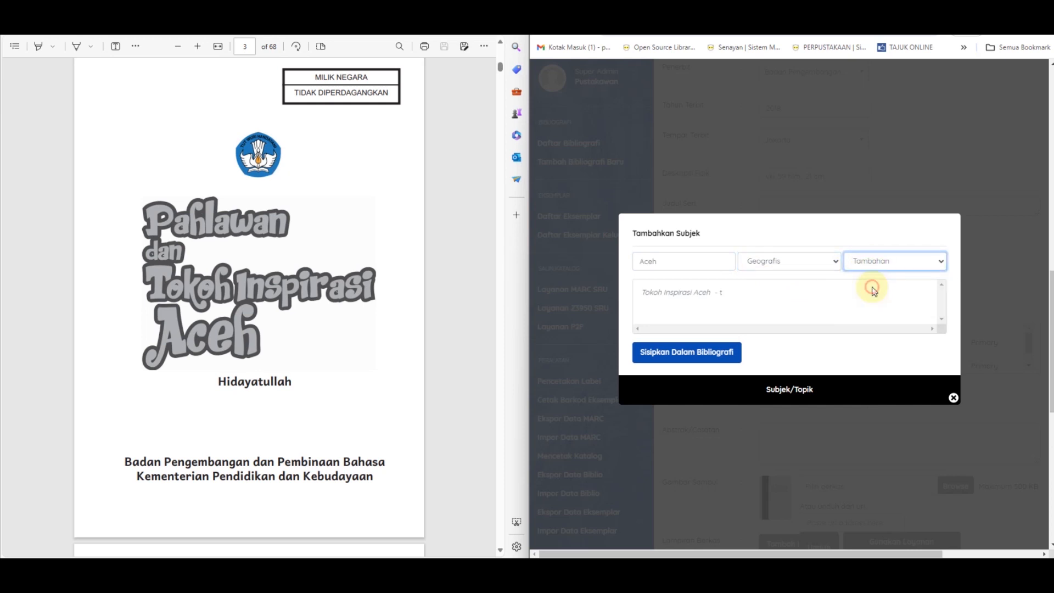
pyautogui.click(658, 357)
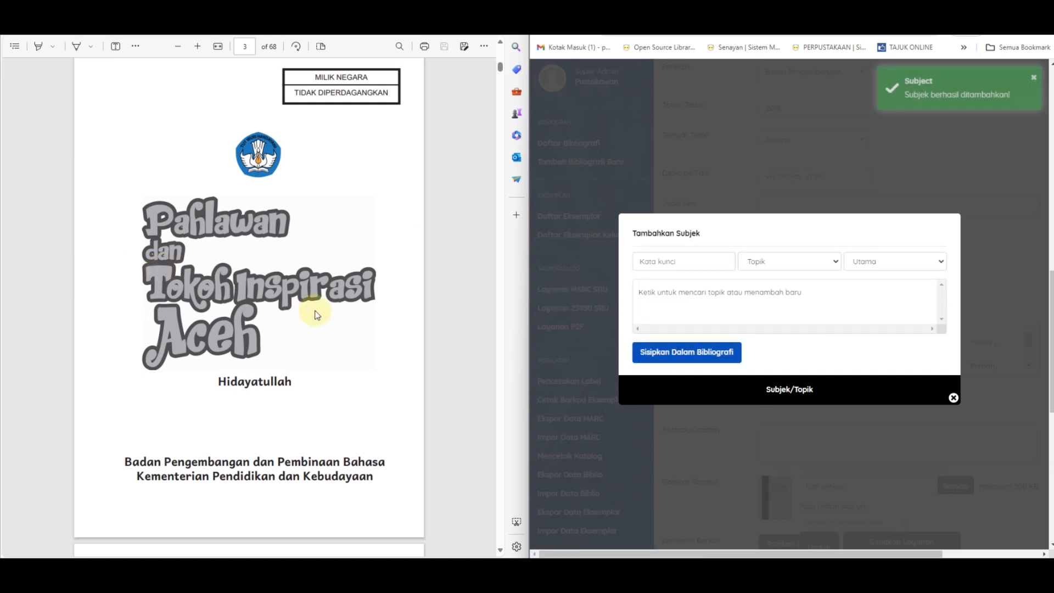
# Step: Look through the book's PDF for further subject keywords, from the catalog data and table of contents to the back-cover summary
pyautogui.scroll(-3, 329, 297)
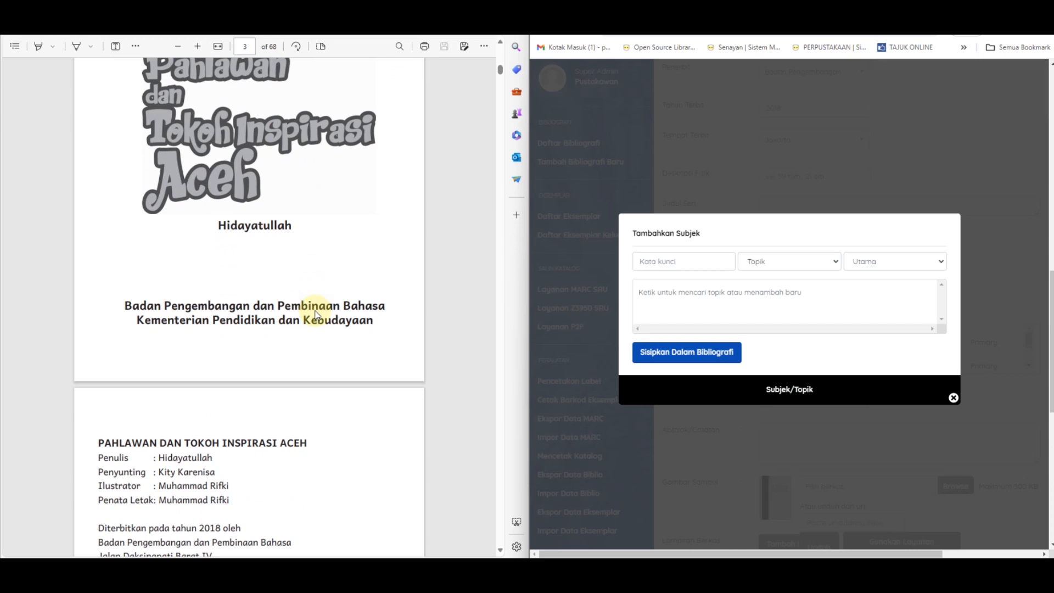
pyautogui.scroll(-4, 315, 314)
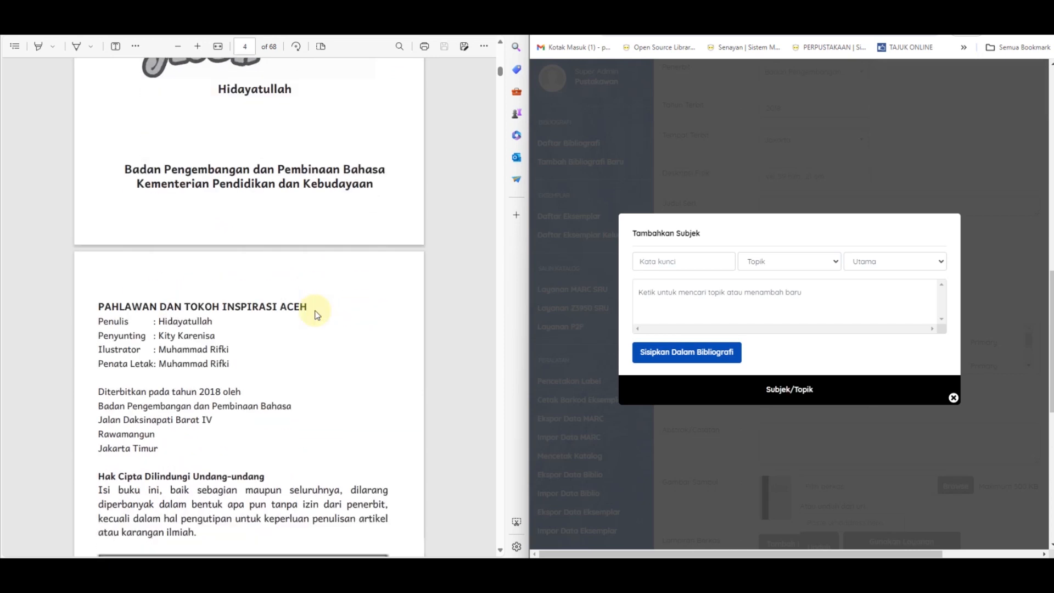
pyautogui.scroll(4, 316, 314)
pyautogui.scroll(-2, 315, 314)
pyautogui.scroll(-15, 315, 314)
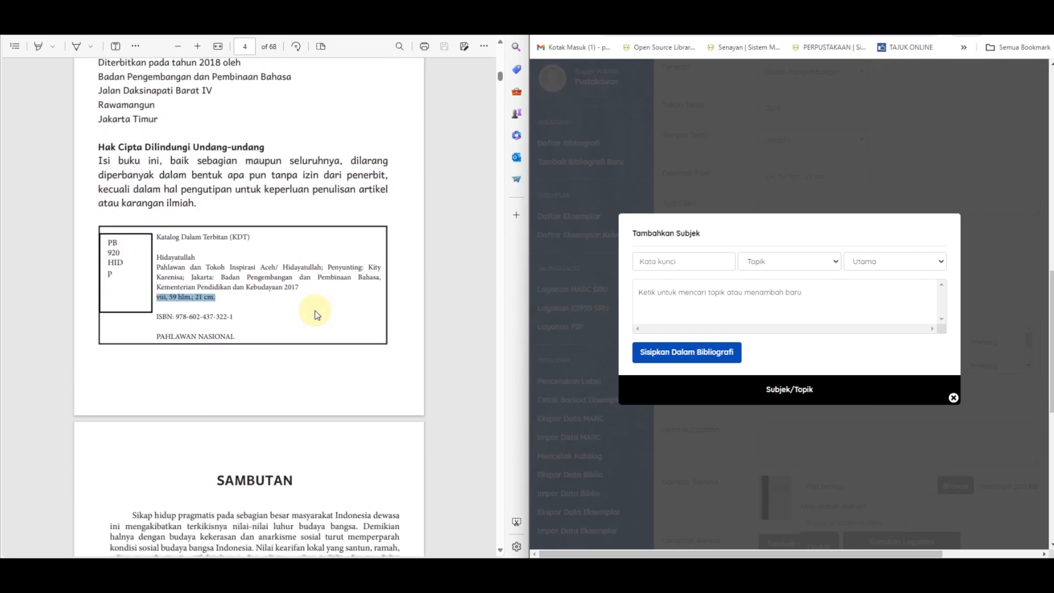
pyautogui.scroll(-7, 316, 310)
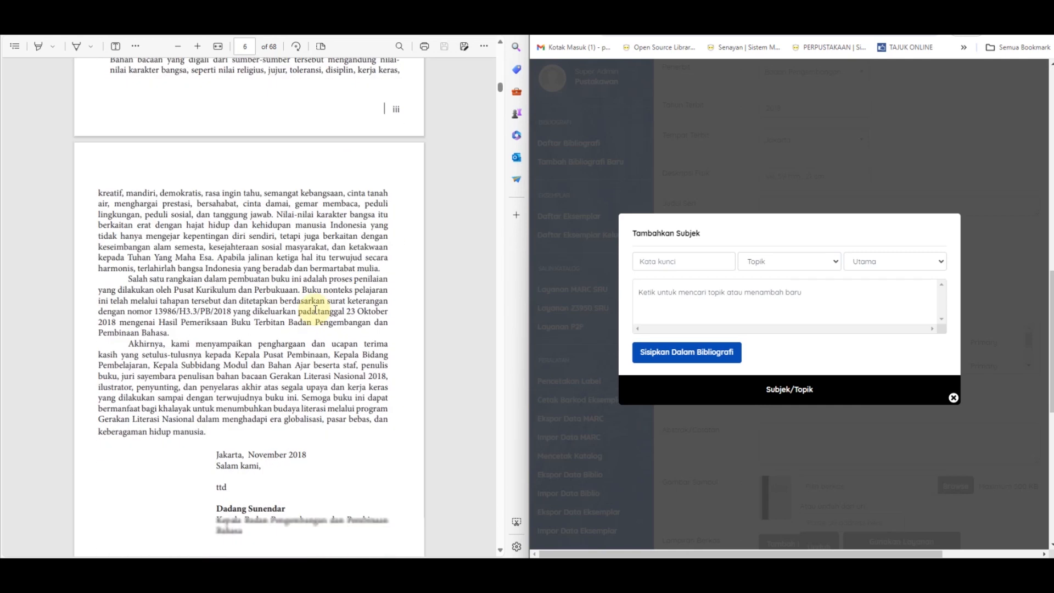
pyautogui.scroll(-8, 248, 380)
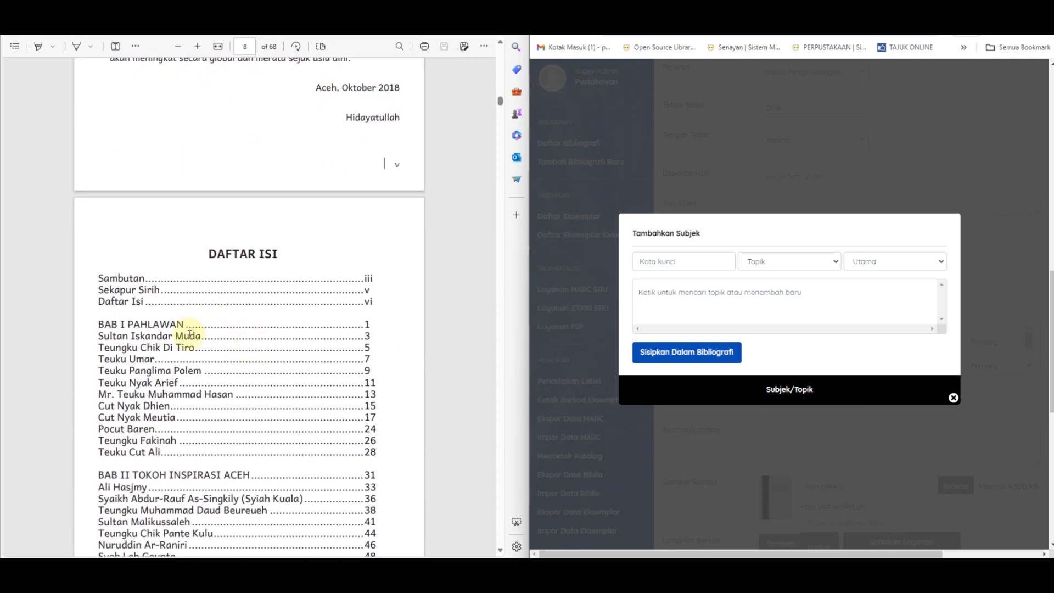
pyautogui.scroll(-7, 189, 335)
pyautogui.scroll(-8, 189, 334)
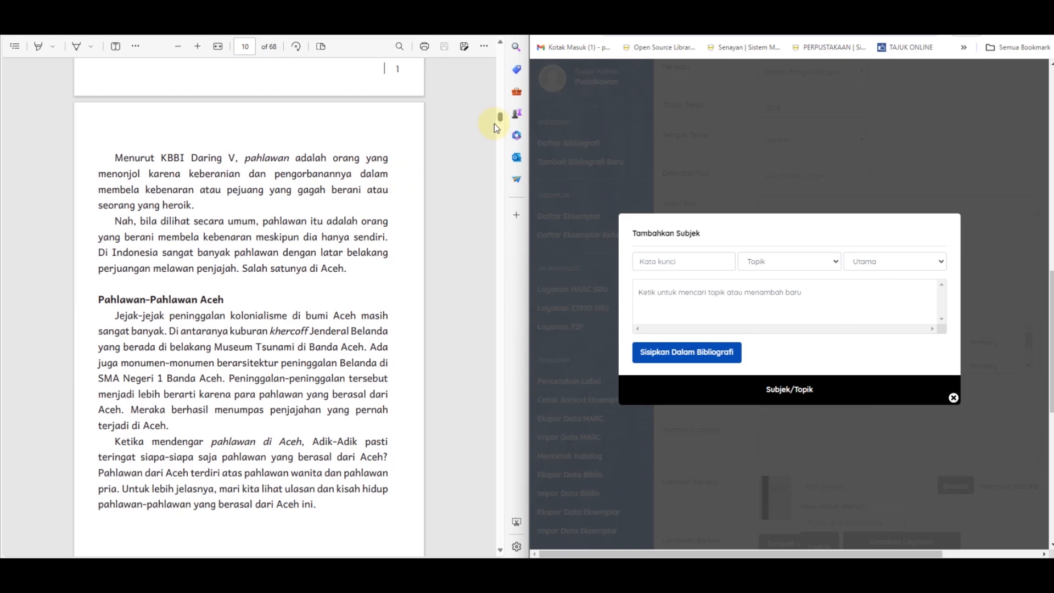
pyautogui.moveTo(497, 121); pyautogui.dragTo(486, 547)
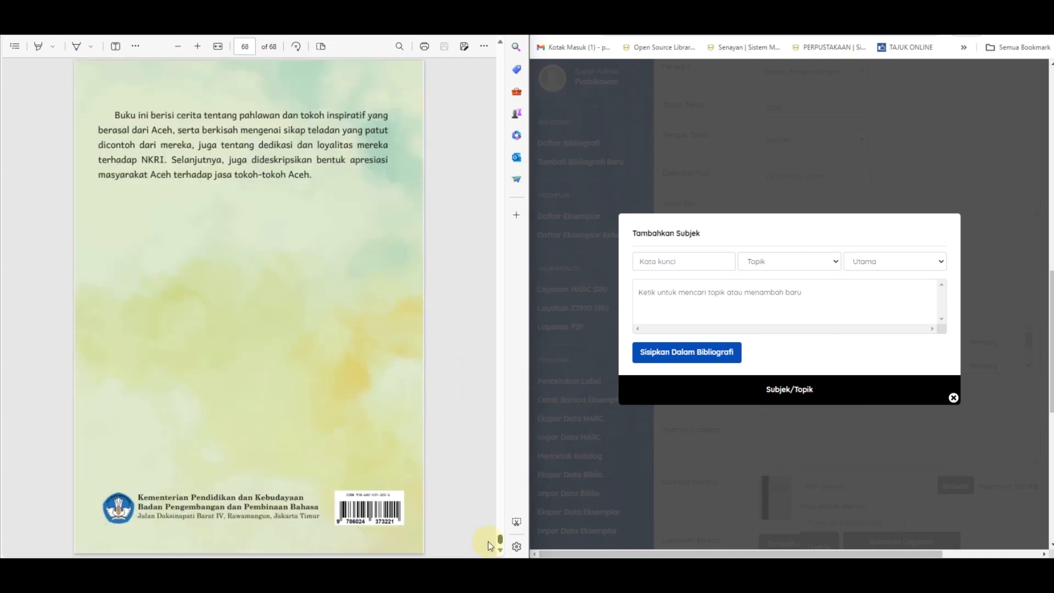
pyautogui.scroll(2, 275, 186)
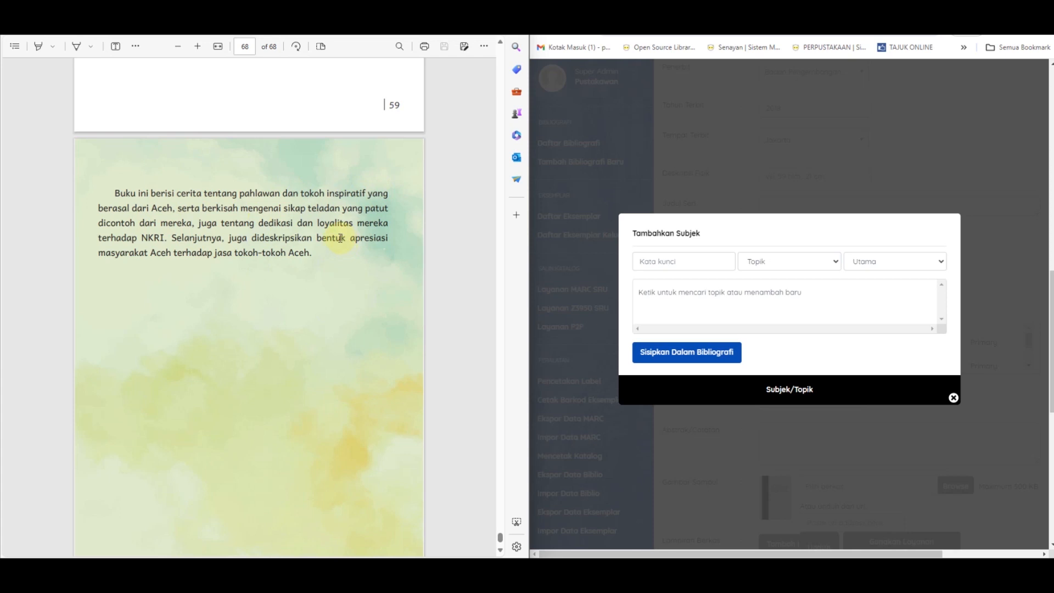
# Step: Insert the keyword "NKRI" into the bibliography as a subject of type Geografis and level Tambahan, and close the subject form
pyautogui.click(687, 265)
pyautogui.write('N')
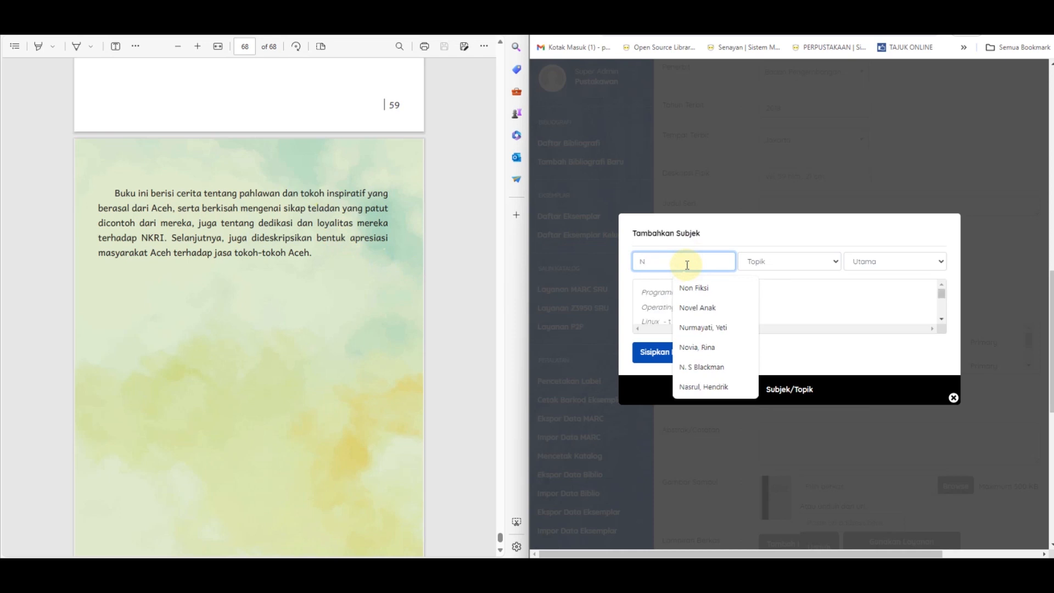
pyautogui.write('KRI')
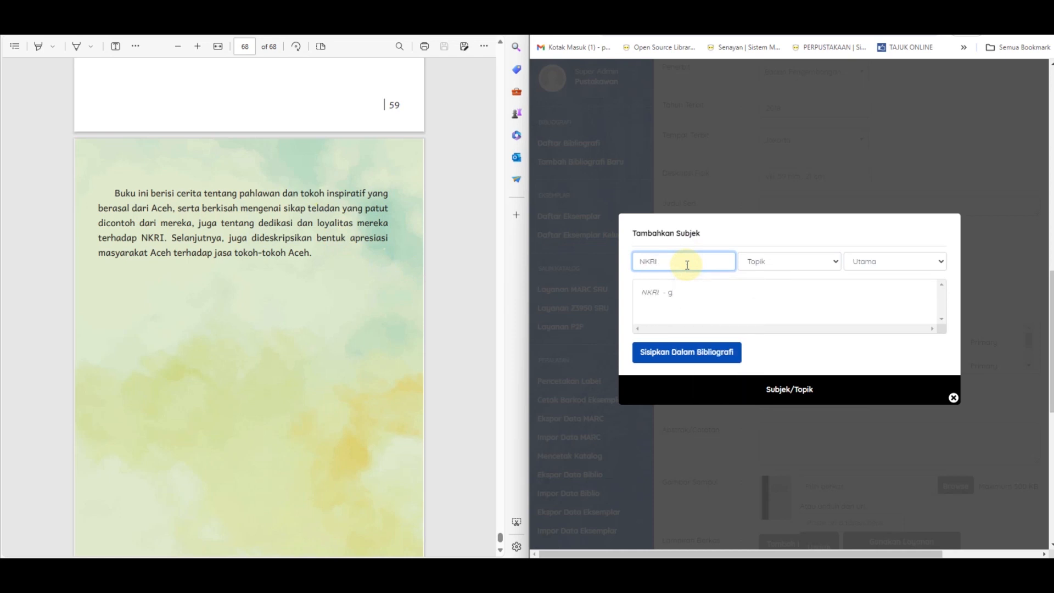
pyautogui.click(756, 264)
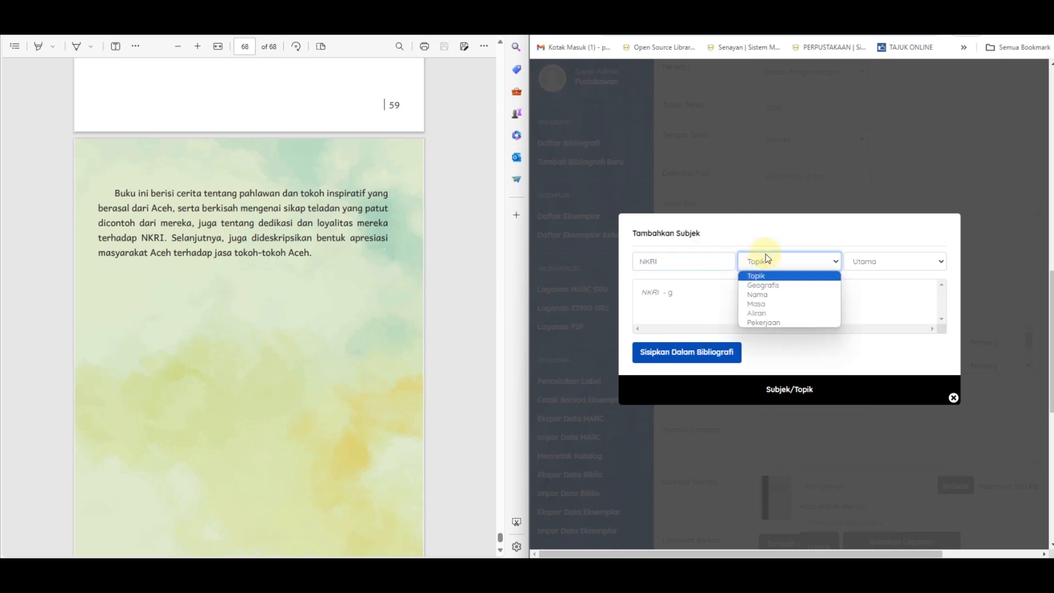
pyautogui.click(777, 286)
pyautogui.click(877, 263)
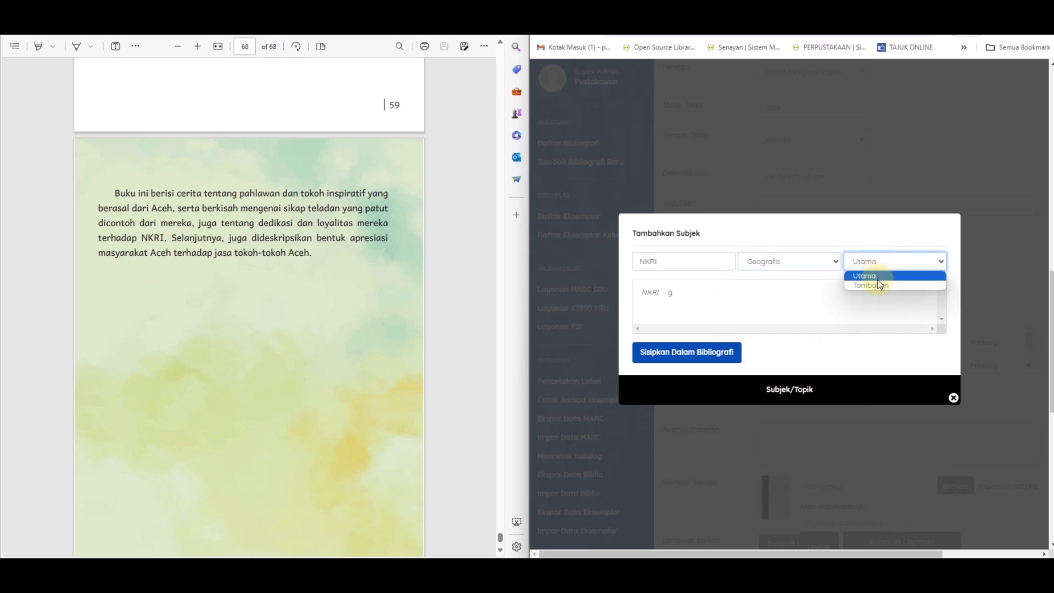
pyautogui.click(878, 285)
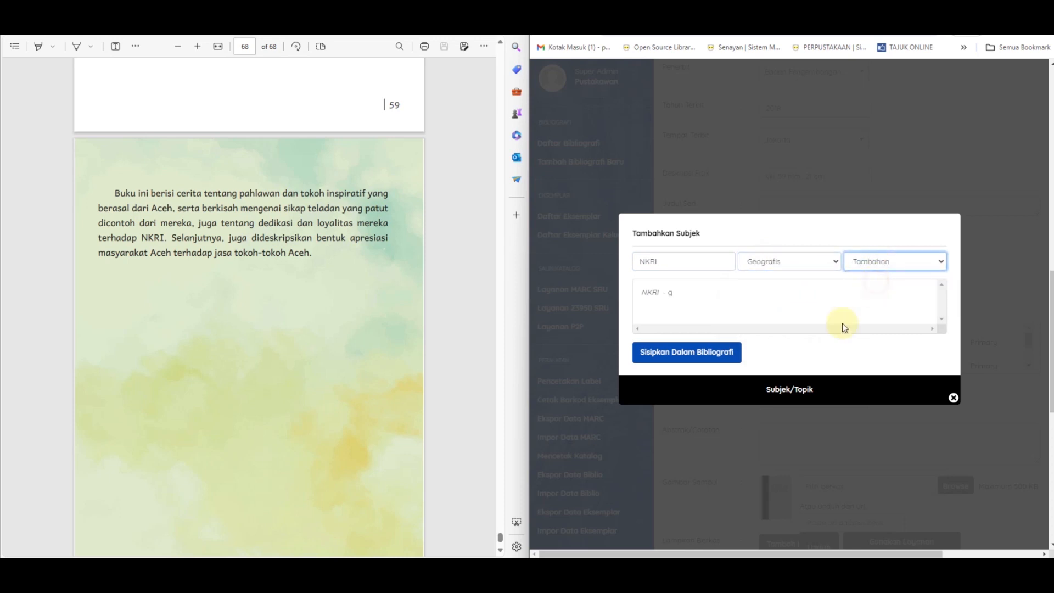
pyautogui.click(680, 356)
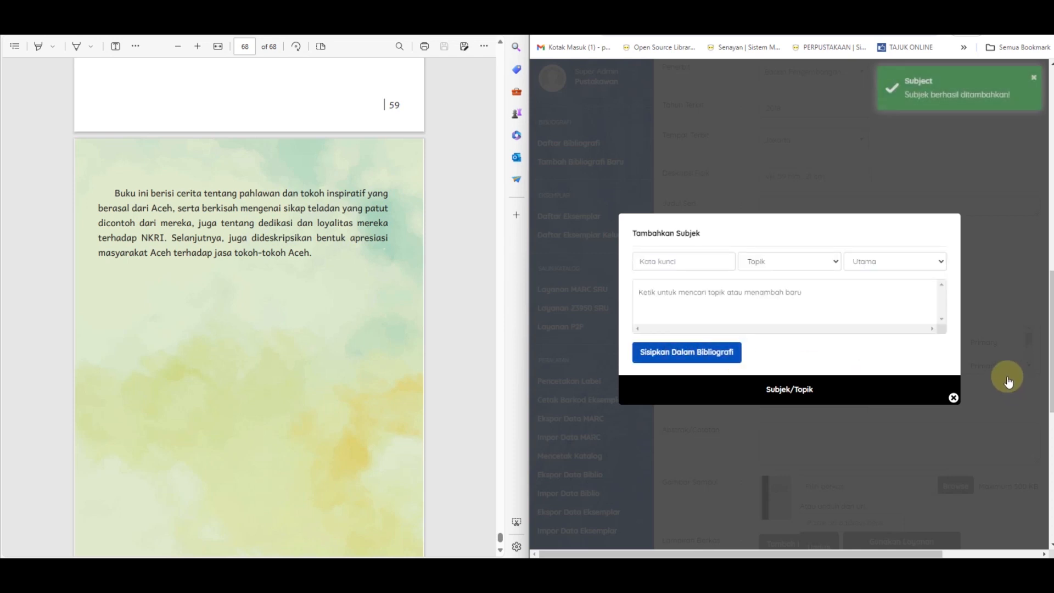
pyautogui.click(953, 399)
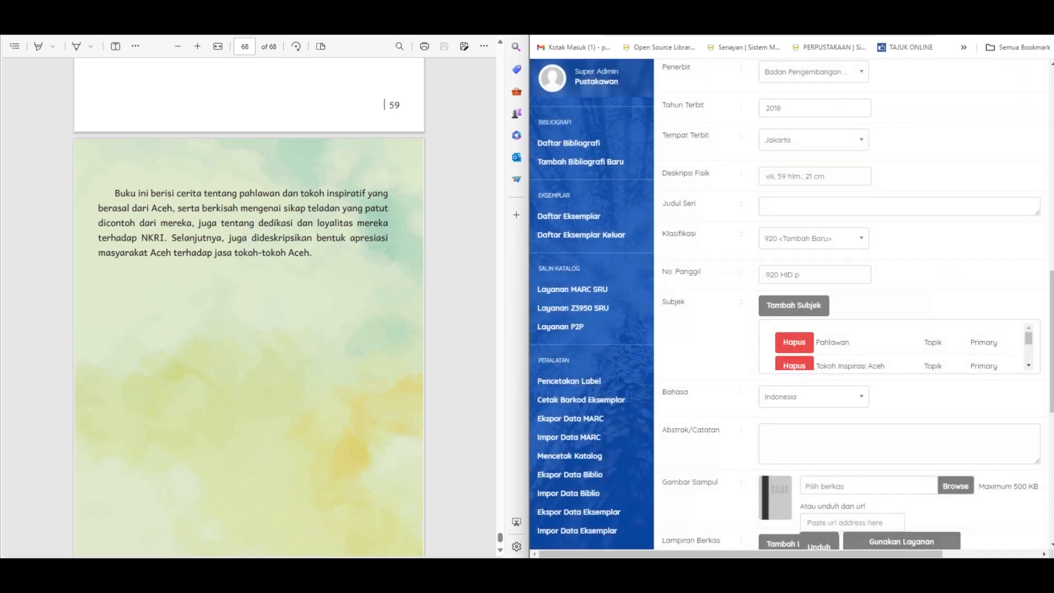
# Step: Search the record's language (Bahasa) options for "Jepang"
pyautogui.scroll(-1, 807, 367)
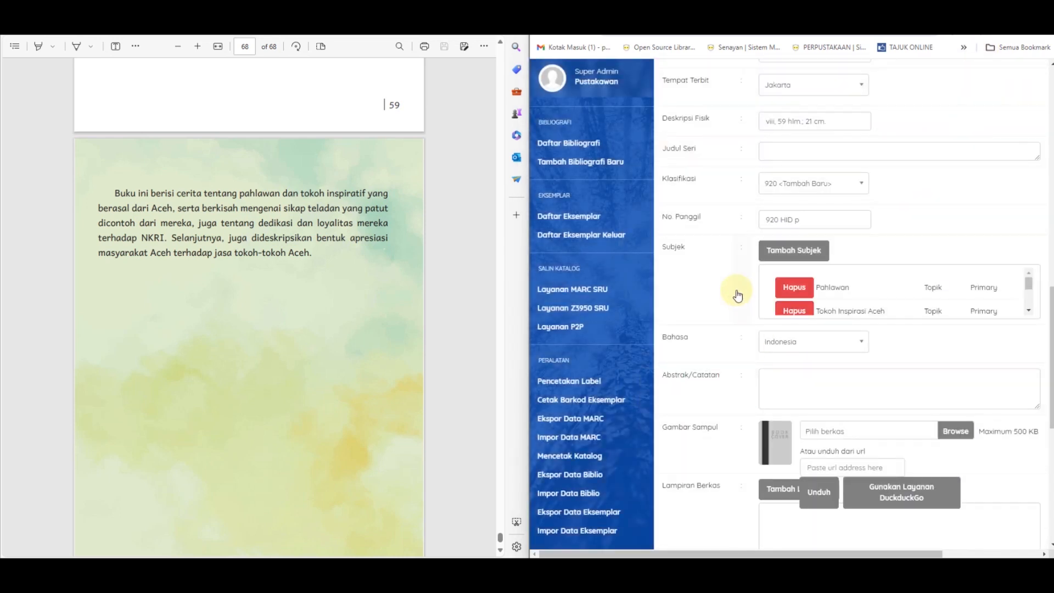
pyautogui.click(783, 349)
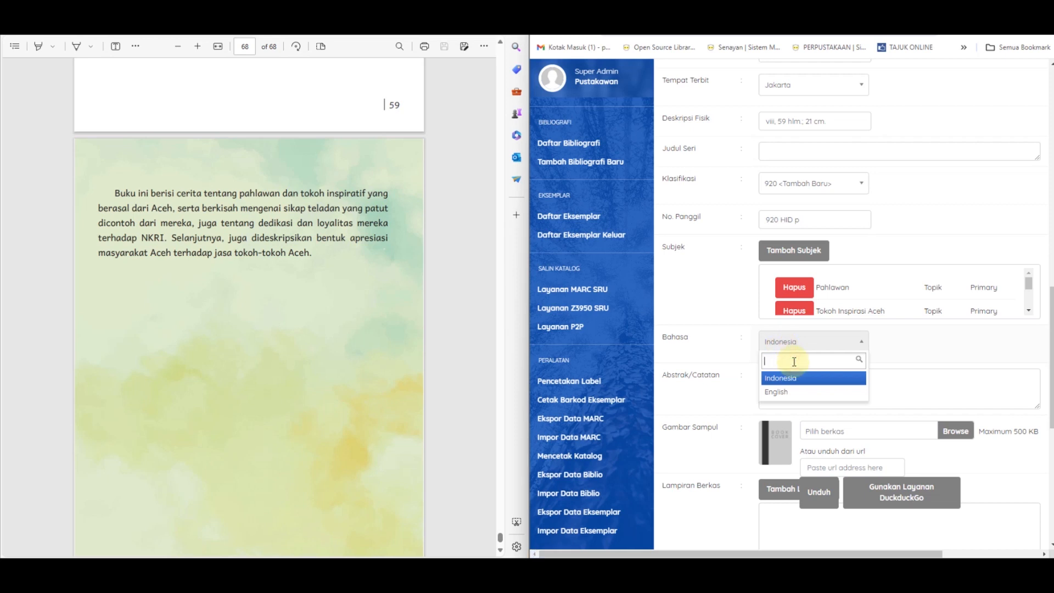
pyautogui.write('Jepang')
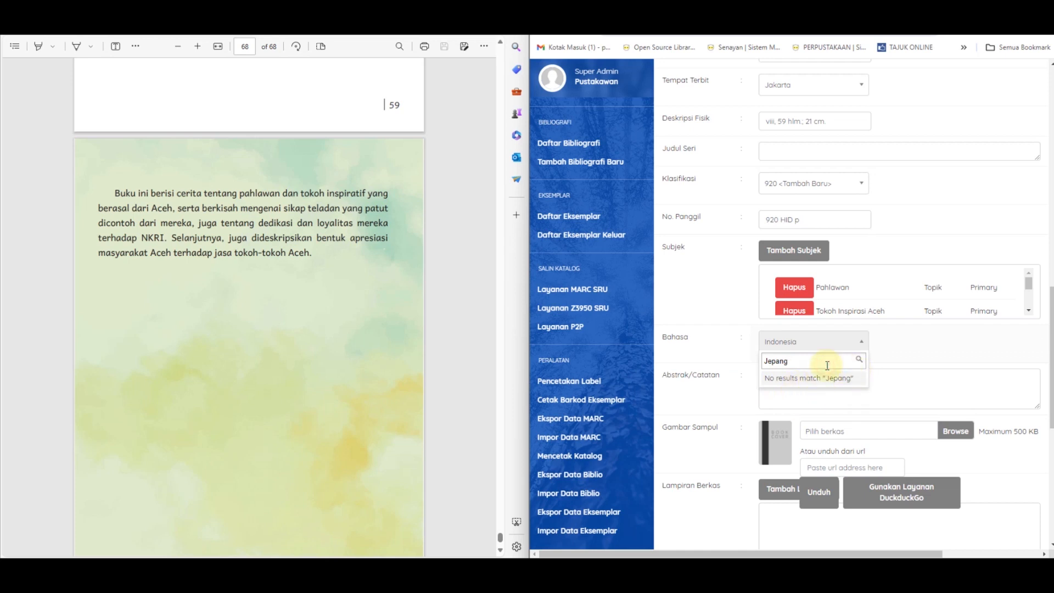
pyautogui.click(861, 345)
pyautogui.click(861, 345)
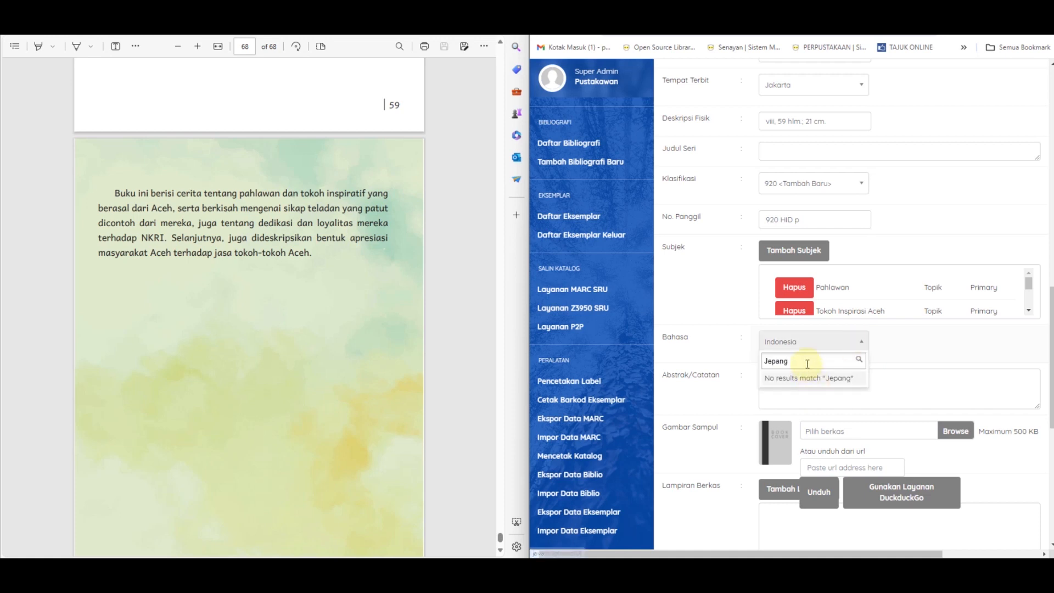
# Step: Clear the language search and set the record's Bahasa to Indonesia
pyautogui.click(738, 373)
pyautogui.click(739, 372)
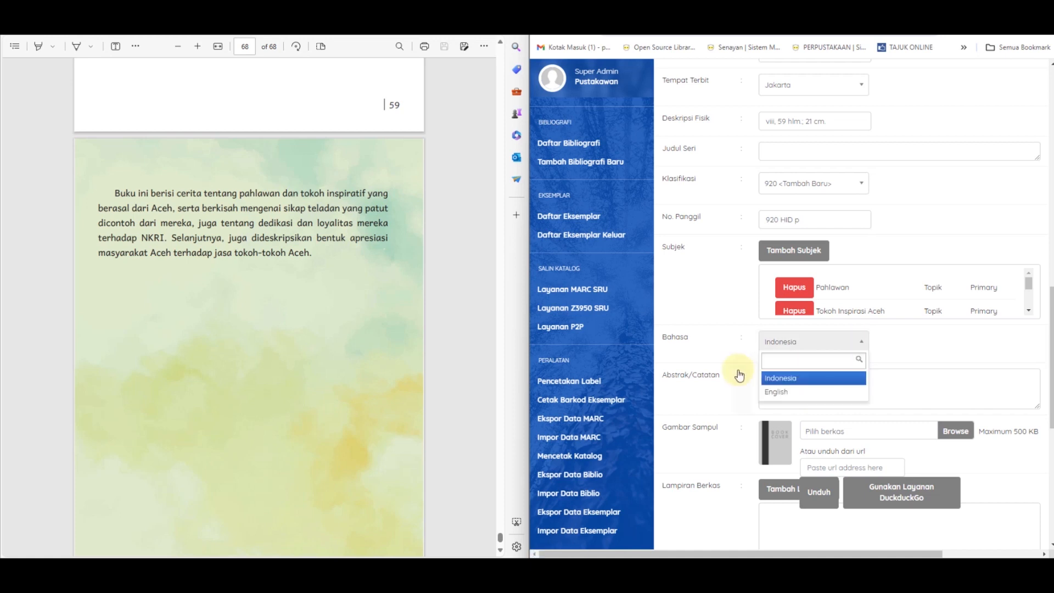
pyautogui.click(786, 379)
pyautogui.click(786, 378)
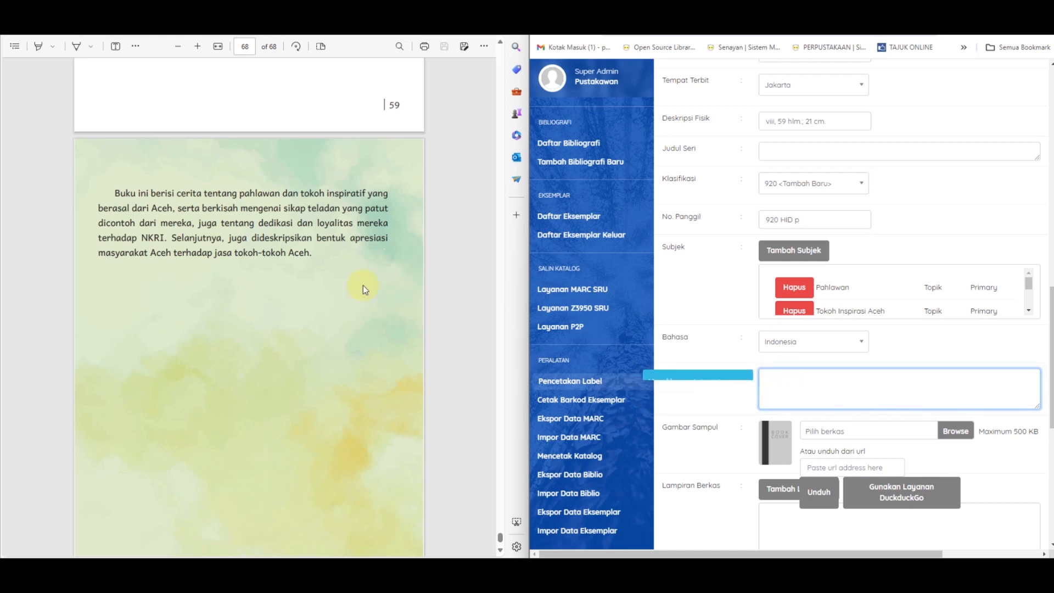
# Step: Copy the book's summary paragraph from the PDF's back cover into the record's Abstrak/Catatan field
pyautogui.moveTo(116, 190); pyautogui.dragTo(323, 259)
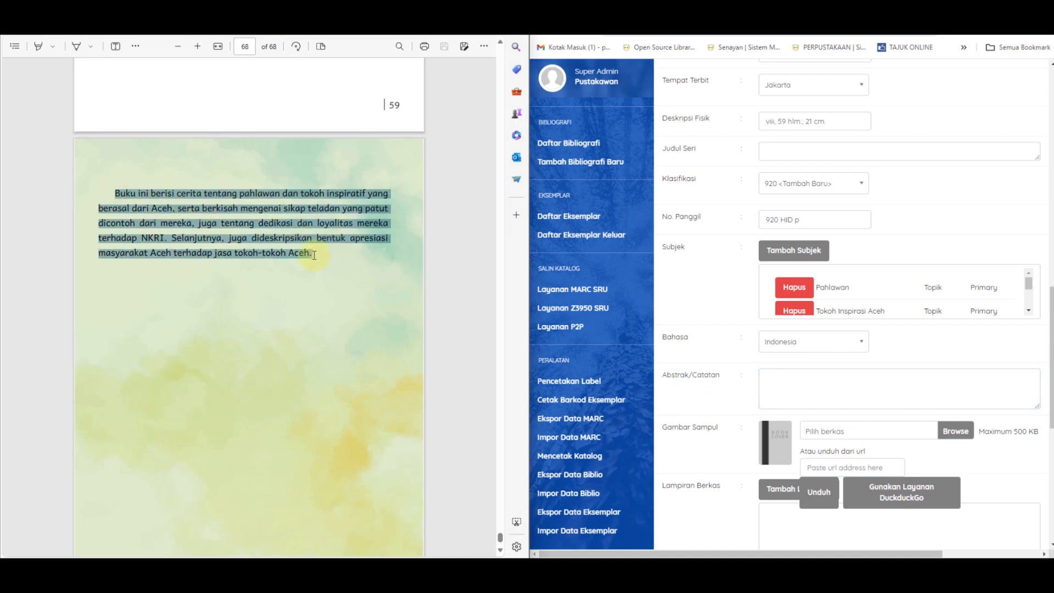
pyautogui.hotkey('ctrl', 'c')
pyautogui.click(813, 384)
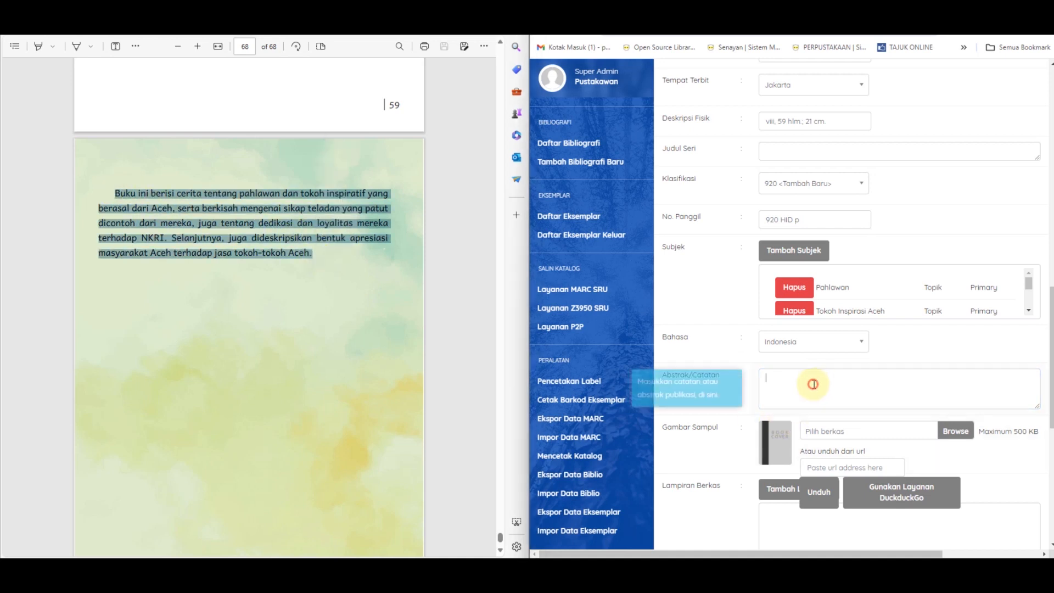
pyautogui.hotkey('ctrl', 'v')
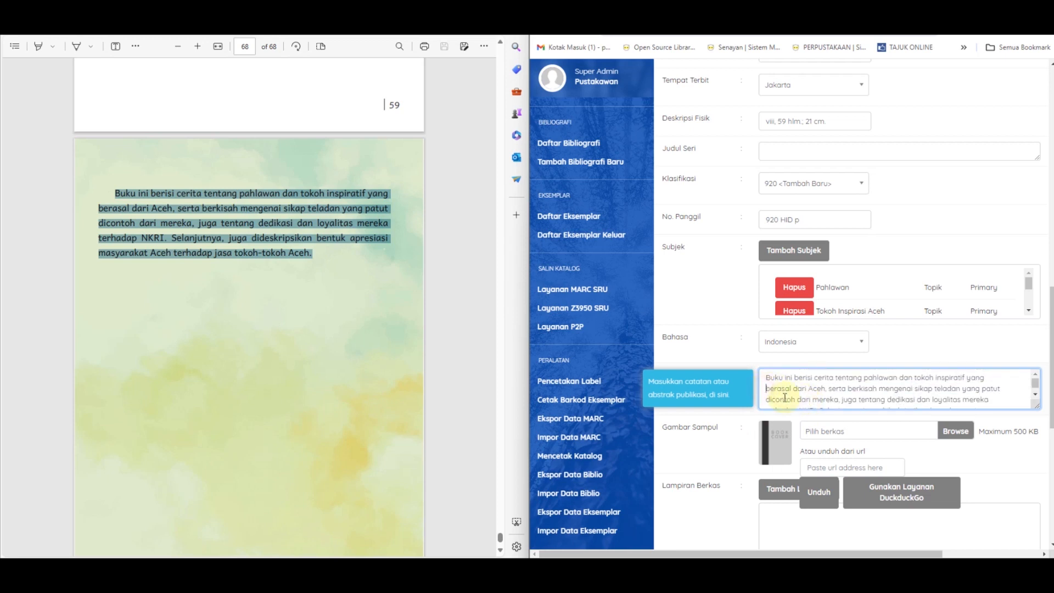
# Step: Remove the line breaks inside the pasted abstract so it reads as one continuous paragraph
pyautogui.press('BackSpace')
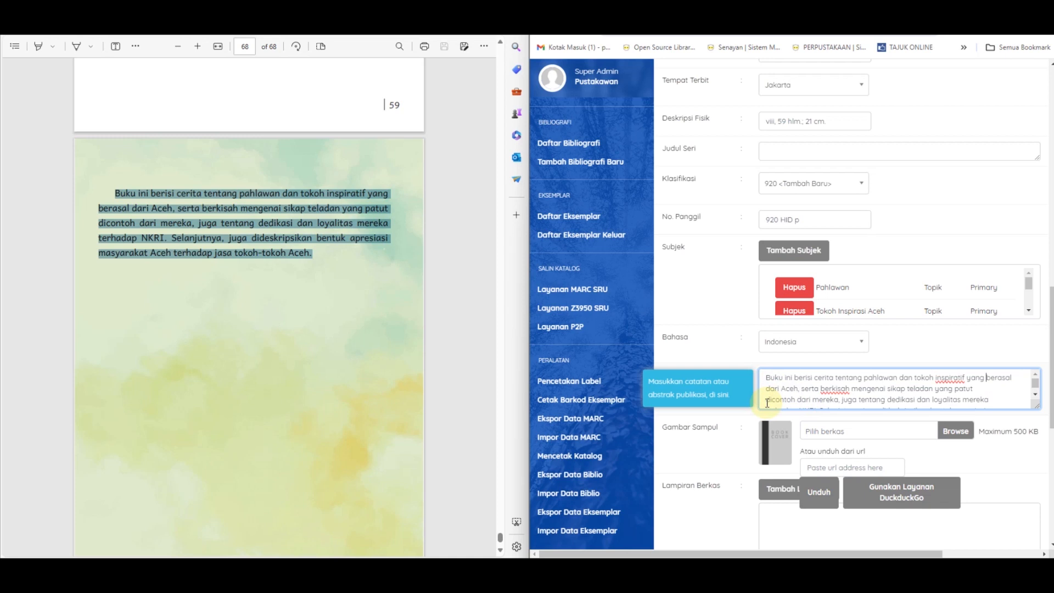
pyautogui.click(767, 403)
pyautogui.press('BackSpace')
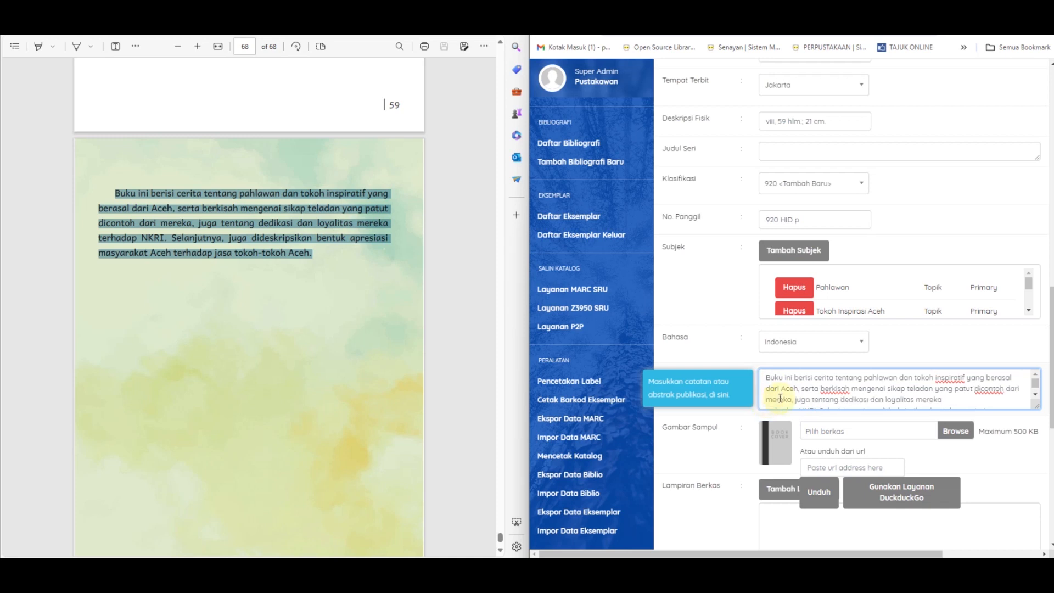
pyautogui.scroll(-1, 771, 394)
pyautogui.click(763, 394)
pyautogui.press('BackSpace')
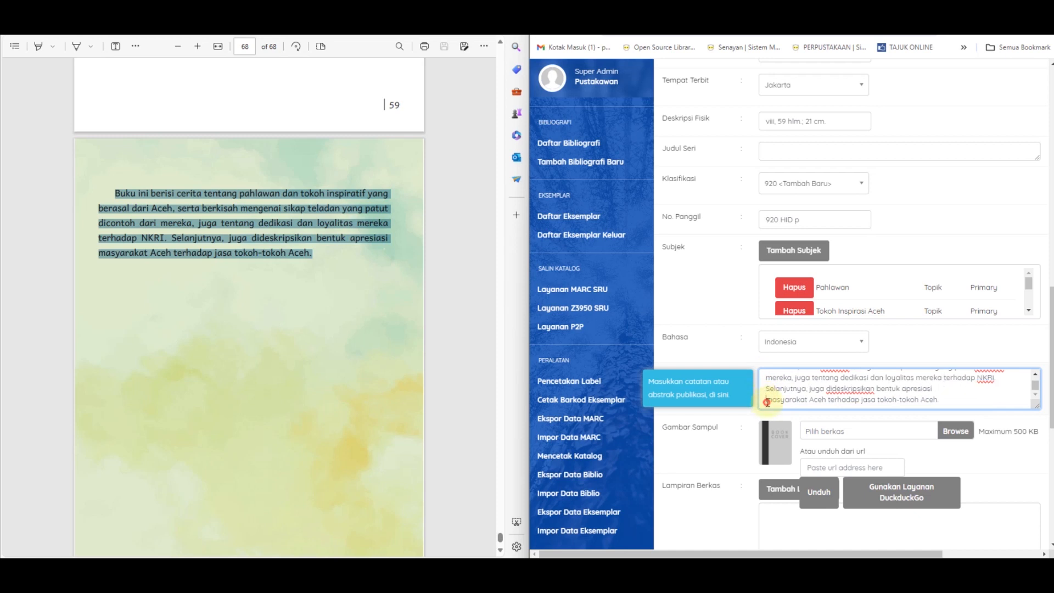
pyautogui.press('BackSpace')
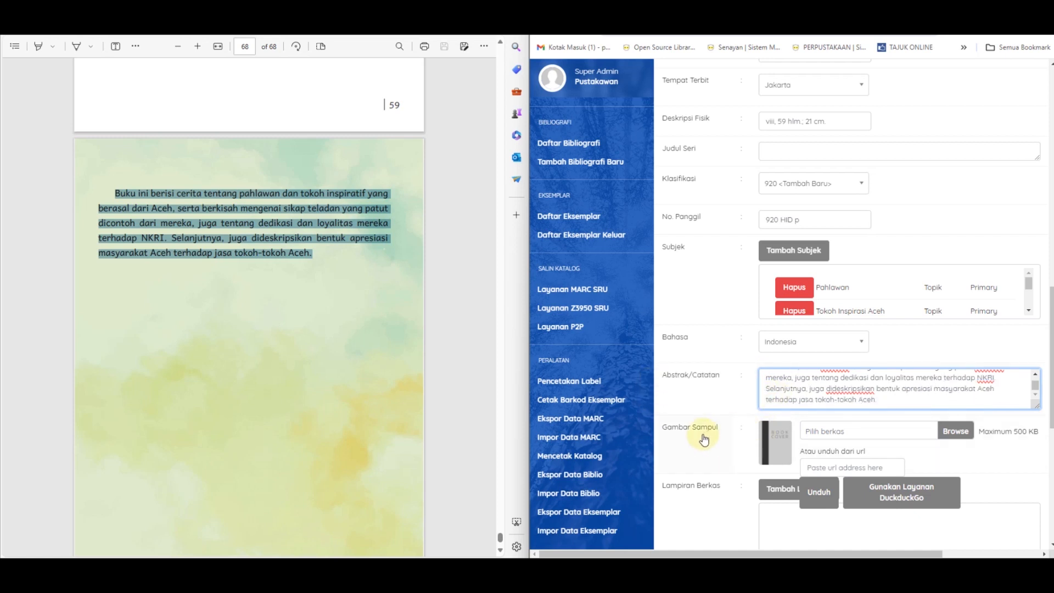
# Step: Return the PDF to the book's cover page and choose Screenshot 2024-02-27 074651.png as the record's Gambar Sampul
pyautogui.scroll(10, 306, 374)
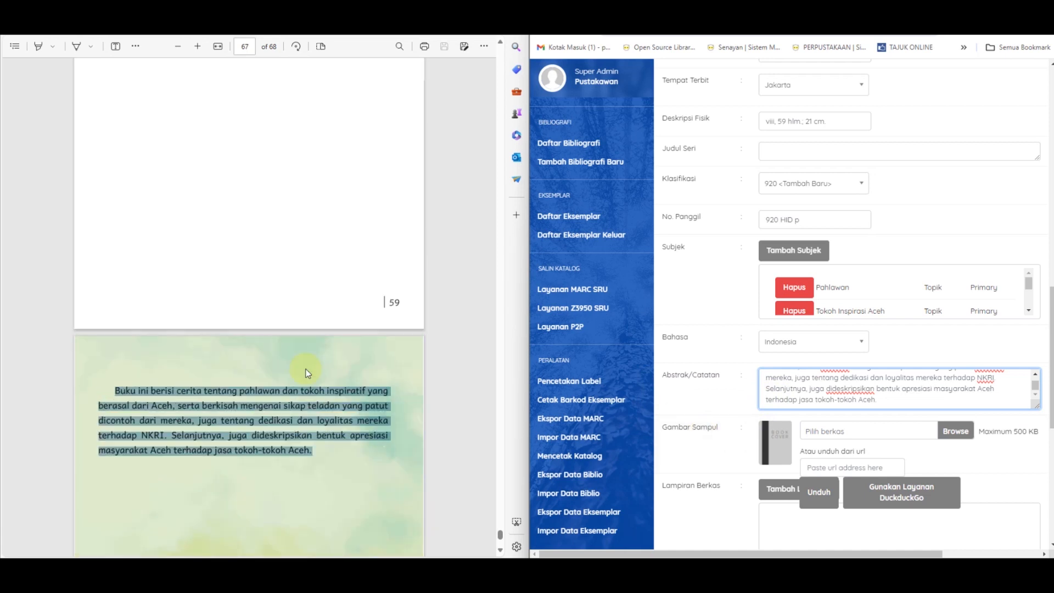
pyautogui.moveTo(499, 533); pyautogui.dragTo(438, 83)
pyautogui.scroll(20, 401, 141)
pyautogui.scroll(15, 398, 156)
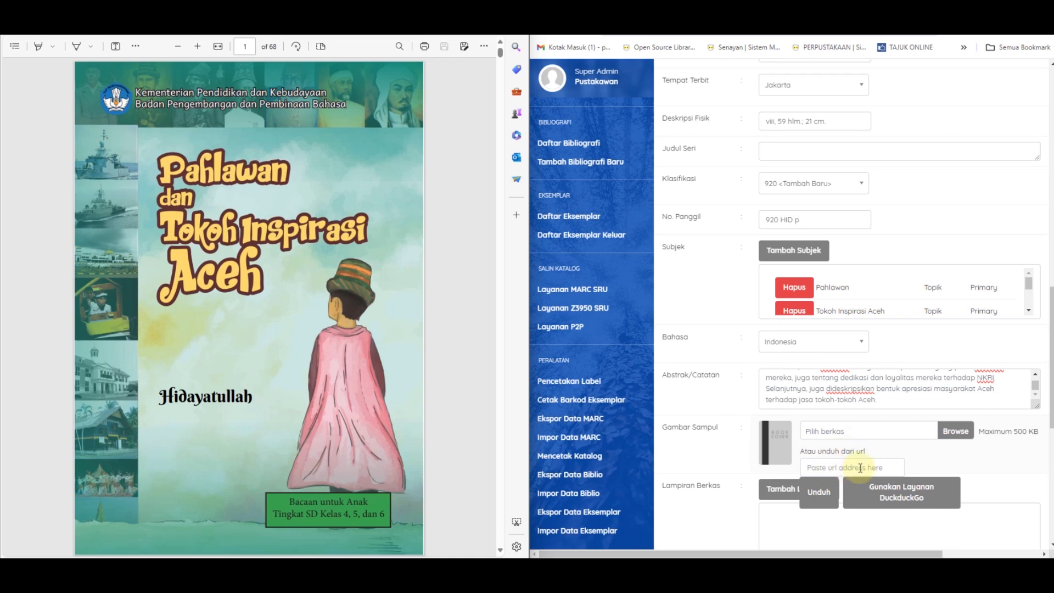
pyautogui.click(957, 432)
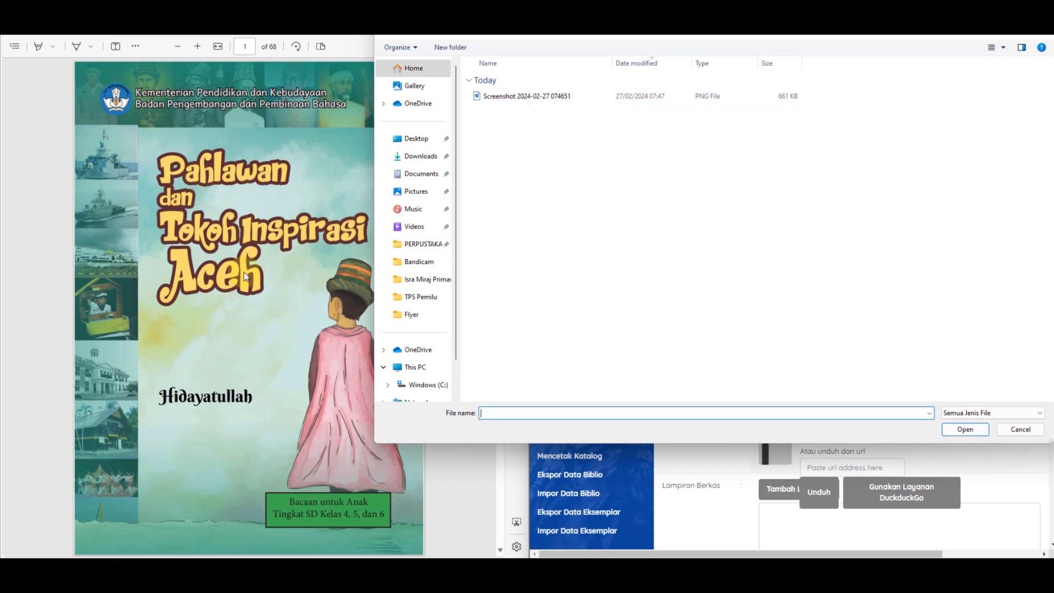
pyautogui.click(660, 103)
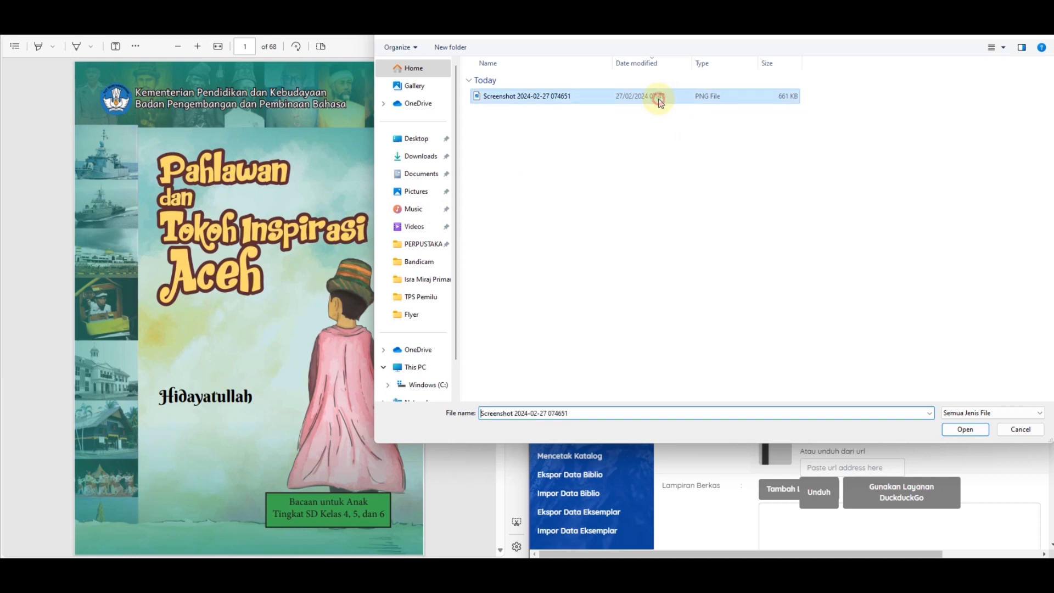
pyautogui.click(964, 429)
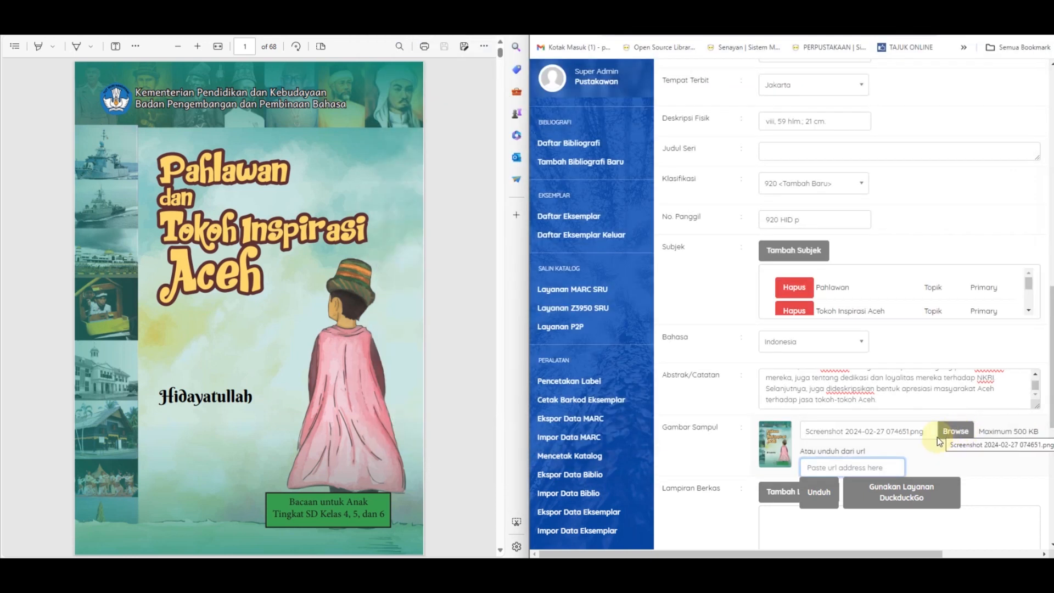
# Step: Set Promosikan Ke Beranda to Promosikan and save the new bibliographic record
pyautogui.scroll(-1, 944, 436)
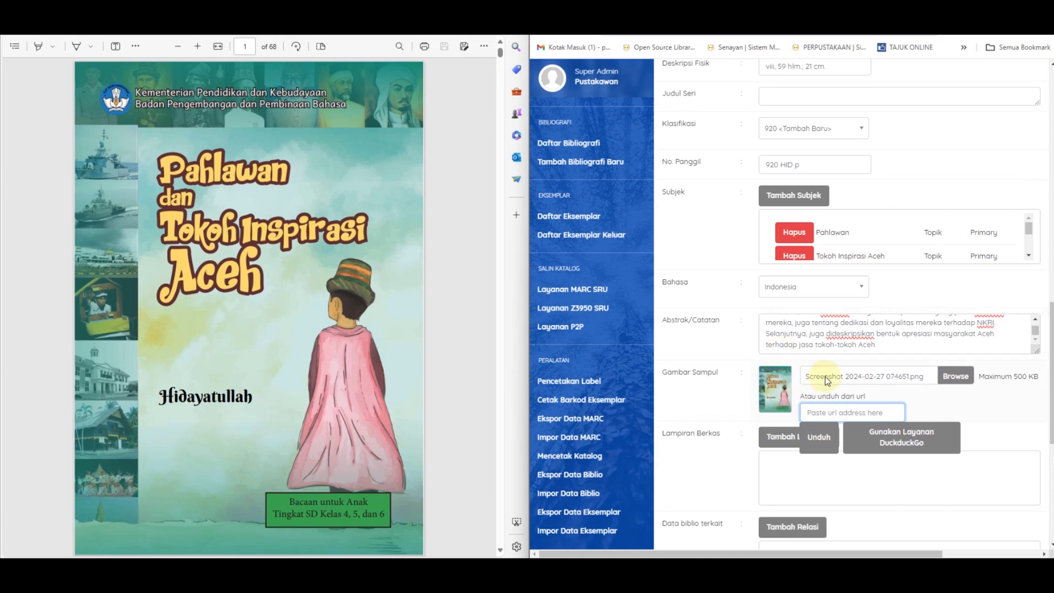
pyautogui.scroll(-1, 774, 390)
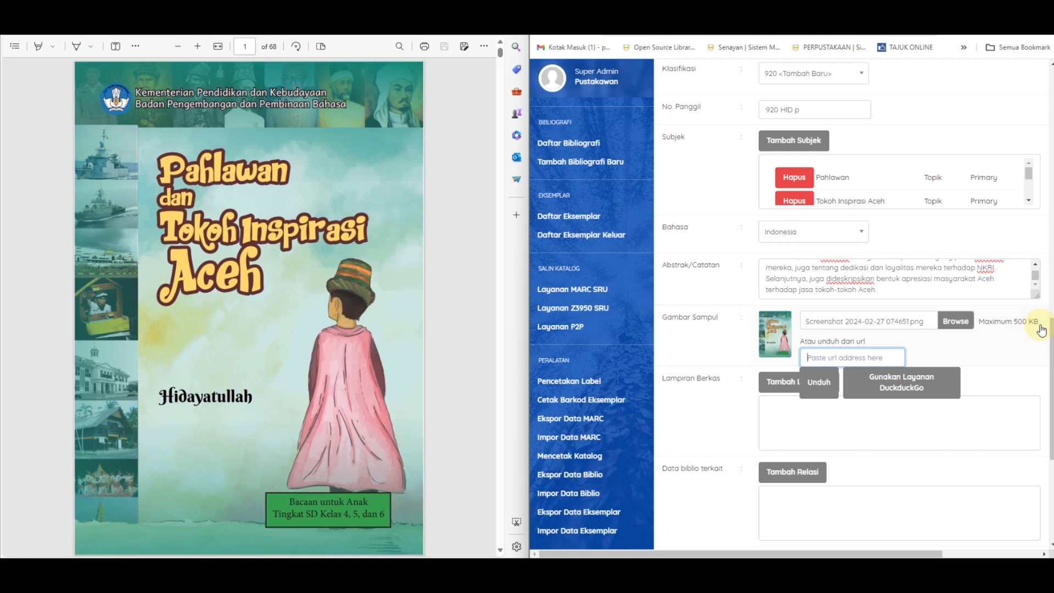
pyautogui.scroll(-1, 1042, 329)
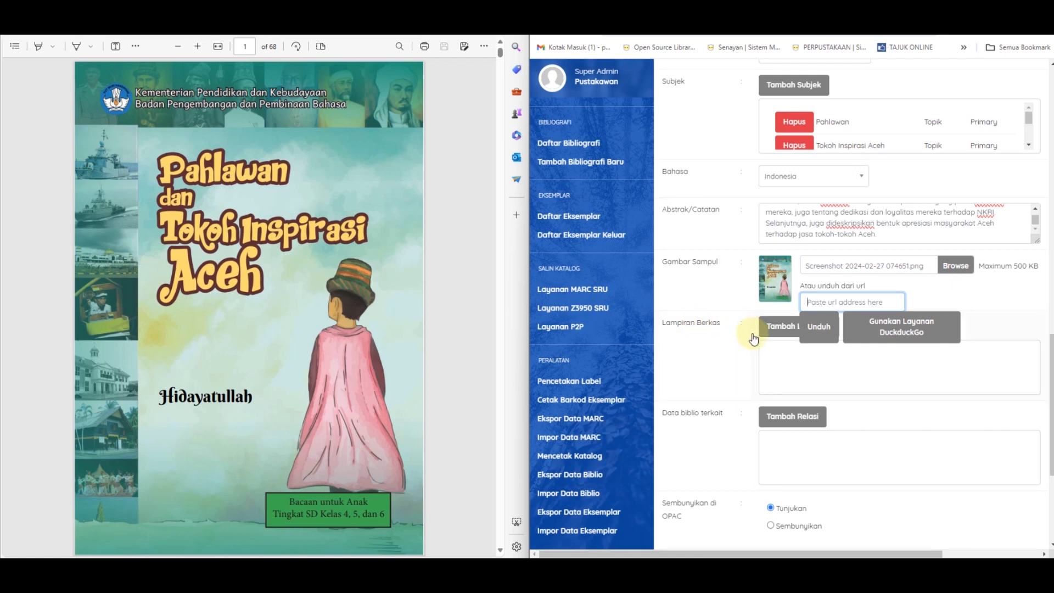
pyautogui.scroll(-1, 754, 339)
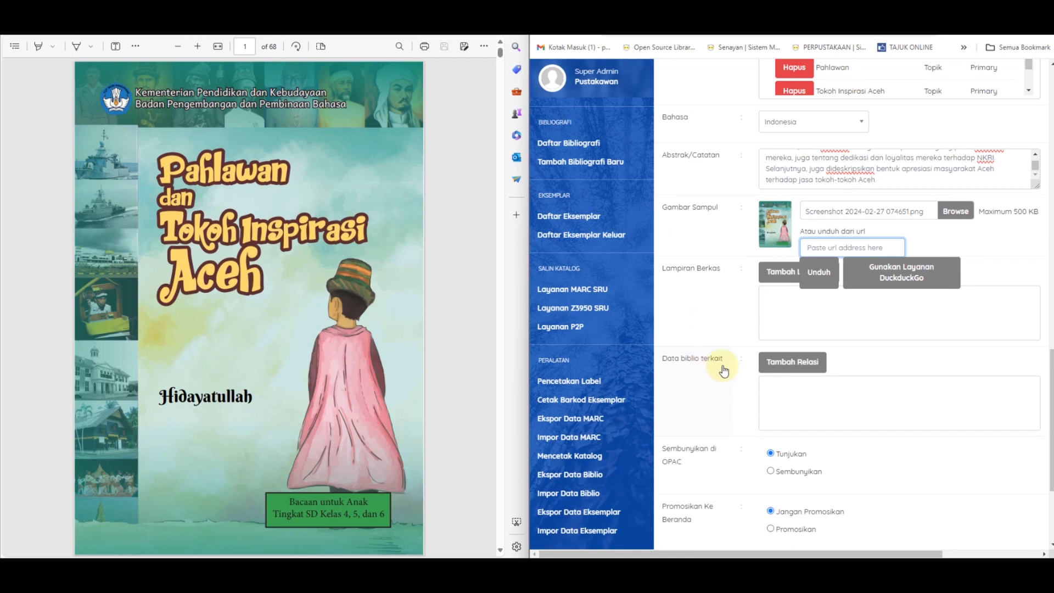
pyautogui.scroll(-1, 724, 371)
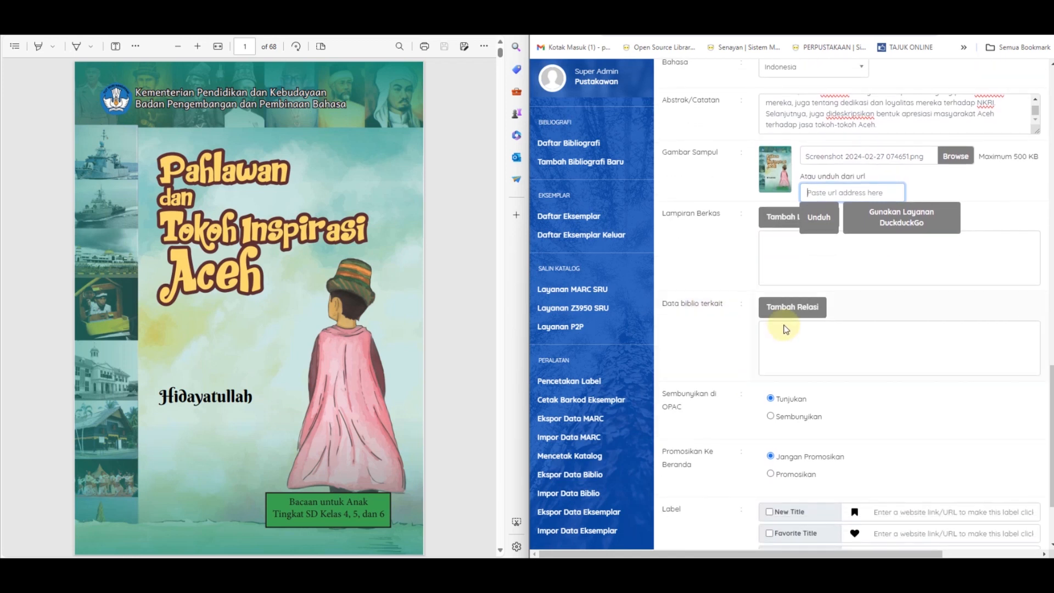
pyautogui.scroll(-1, 786, 329)
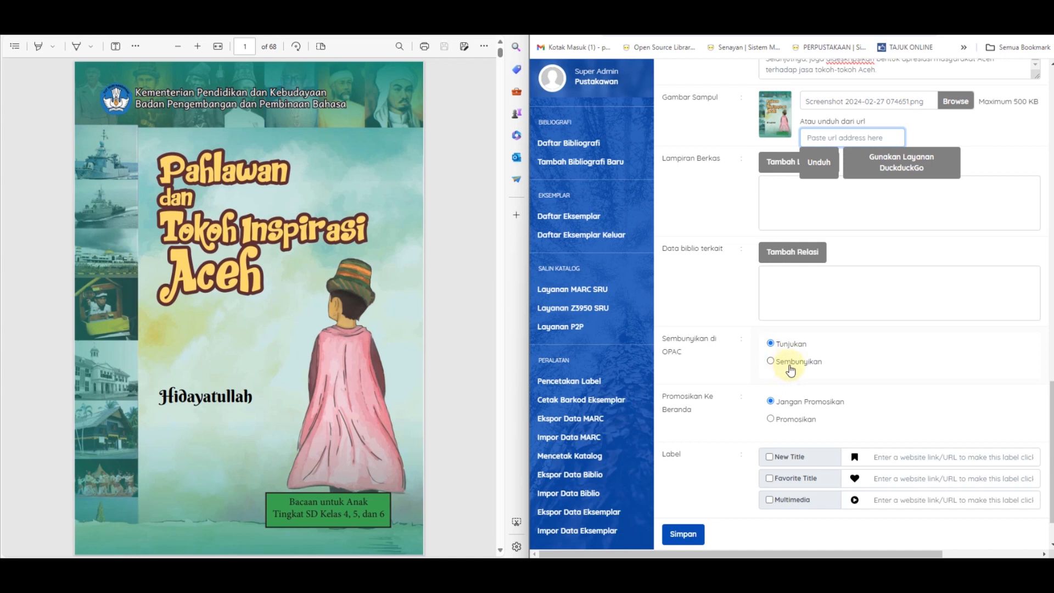
pyautogui.click(771, 363)
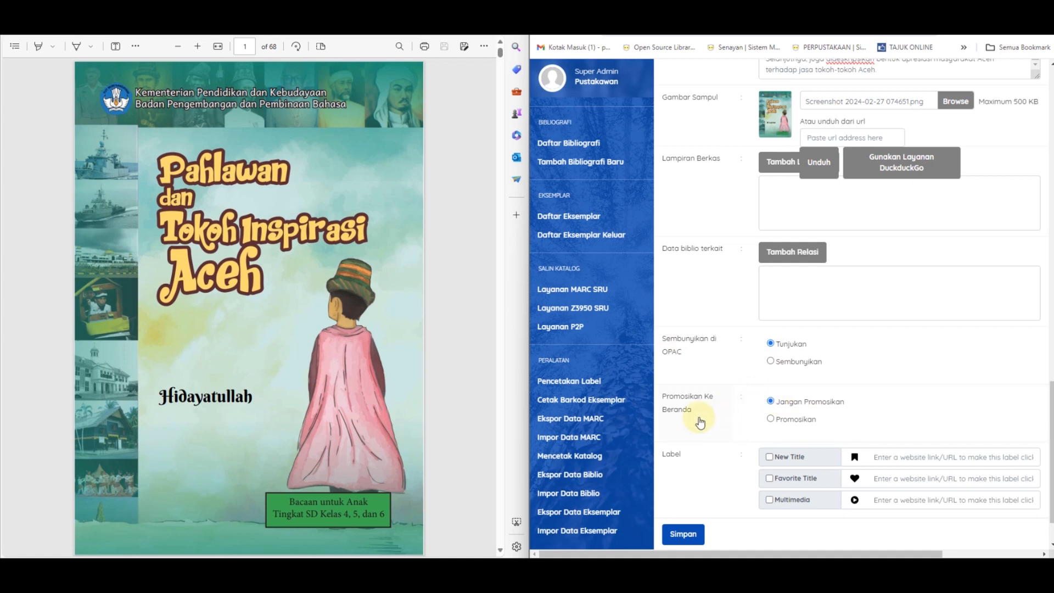
pyautogui.scroll(-1, 691, 412)
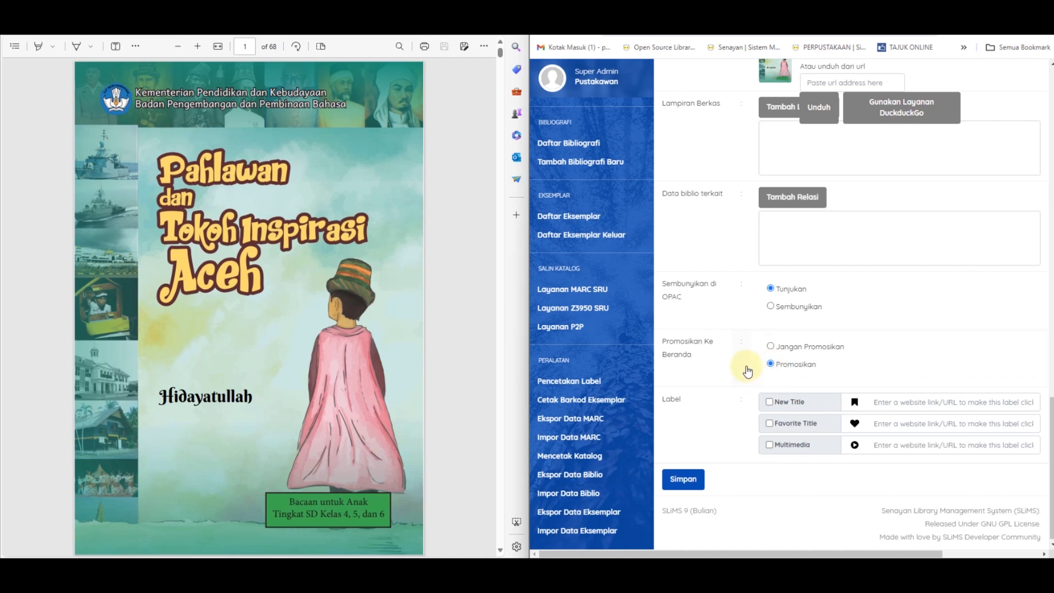
pyautogui.scroll(-1, 748, 371)
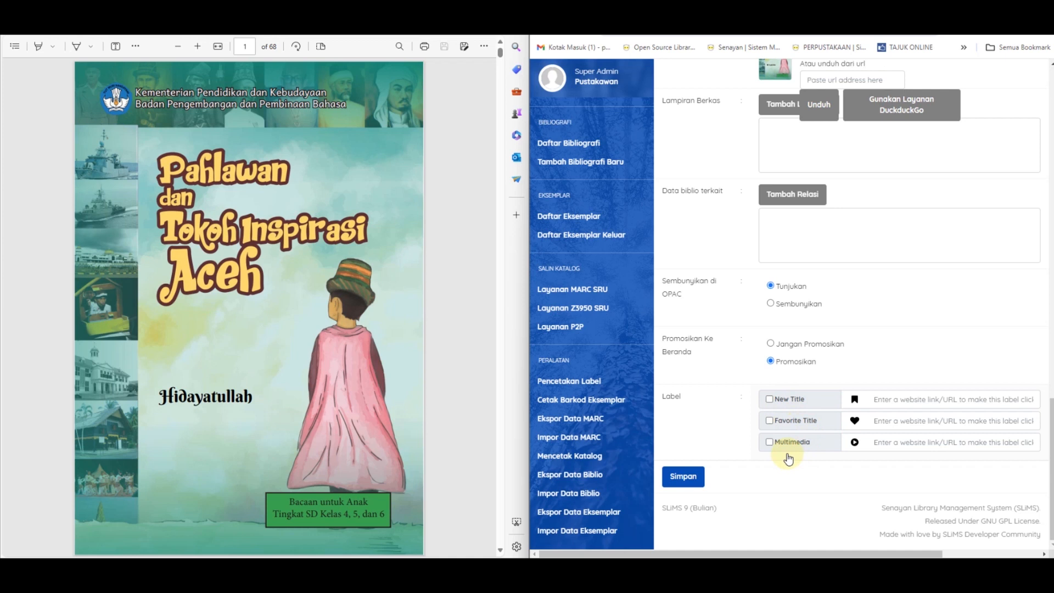
pyautogui.click(697, 481)
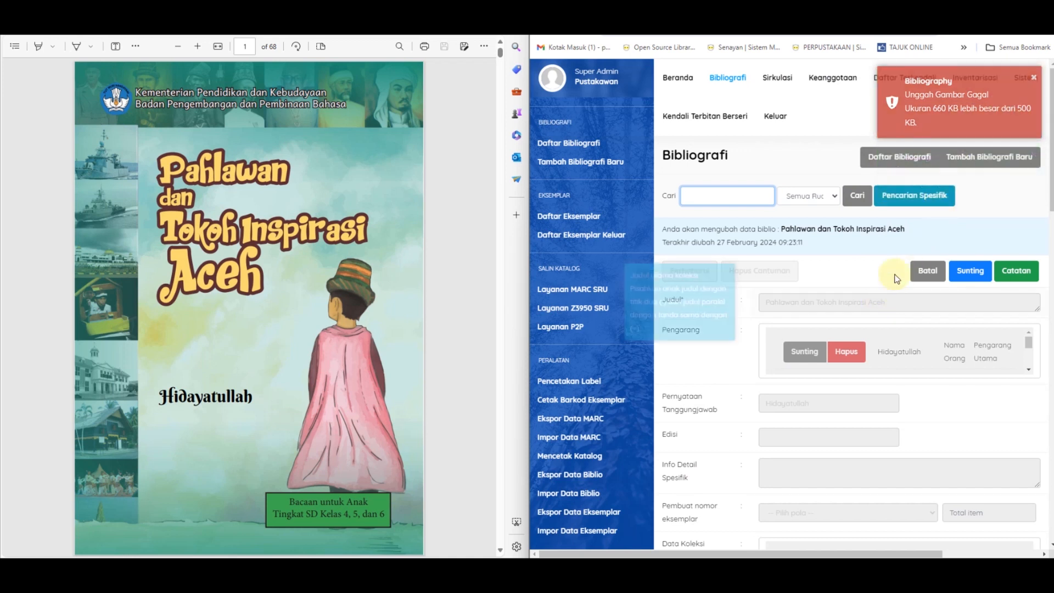
# Step: Open the saved record for editing and choose Screenshot 2024-02-27 093352.png as its Gambar Sampul
pyautogui.scroll(-1, 940, 202)
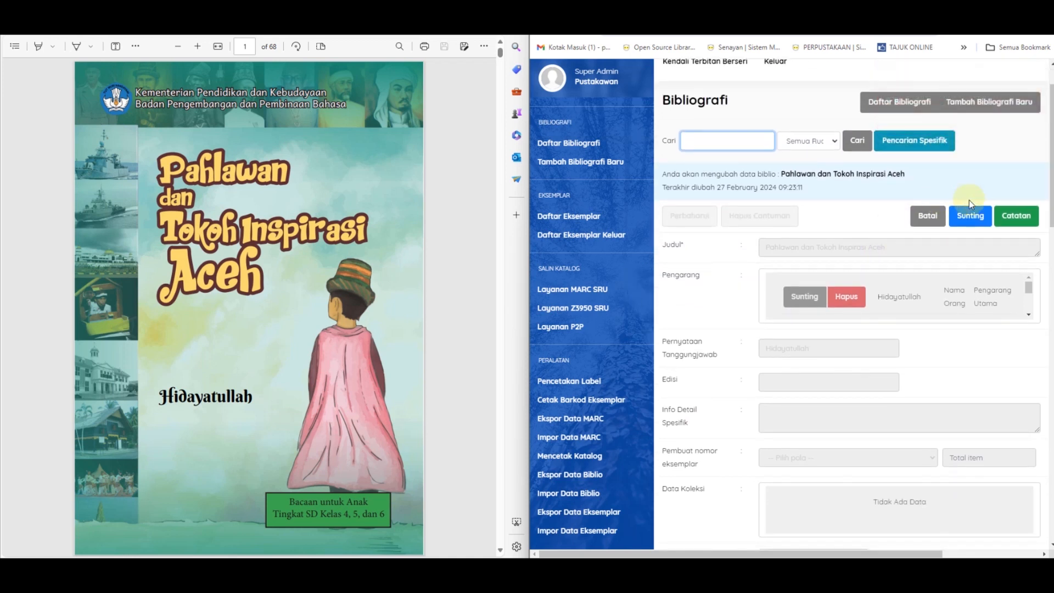
pyautogui.click(971, 216)
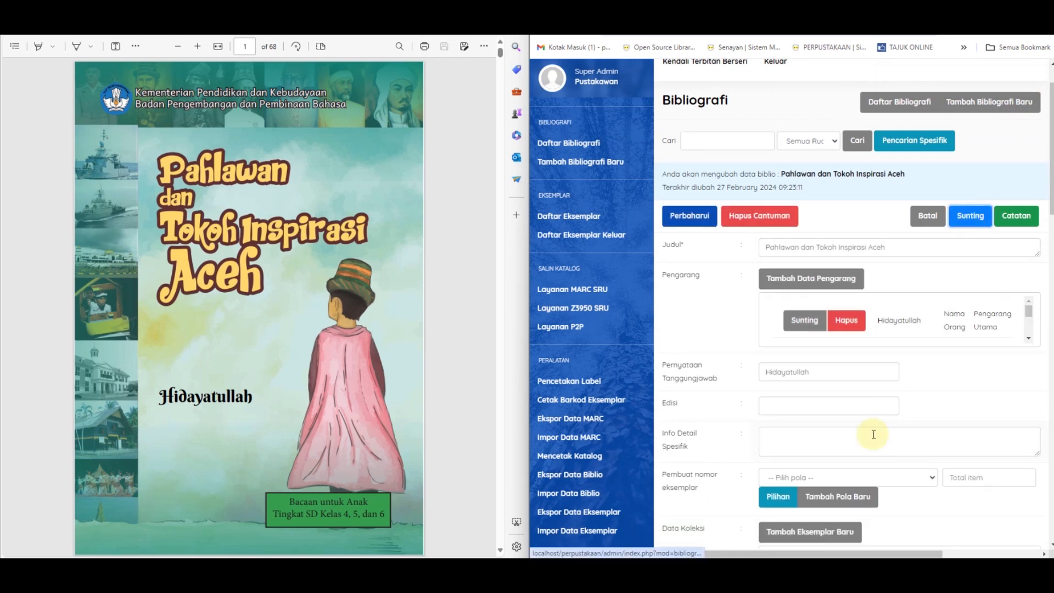
pyautogui.scroll(-10, 873, 433)
pyautogui.scroll(-4, 874, 432)
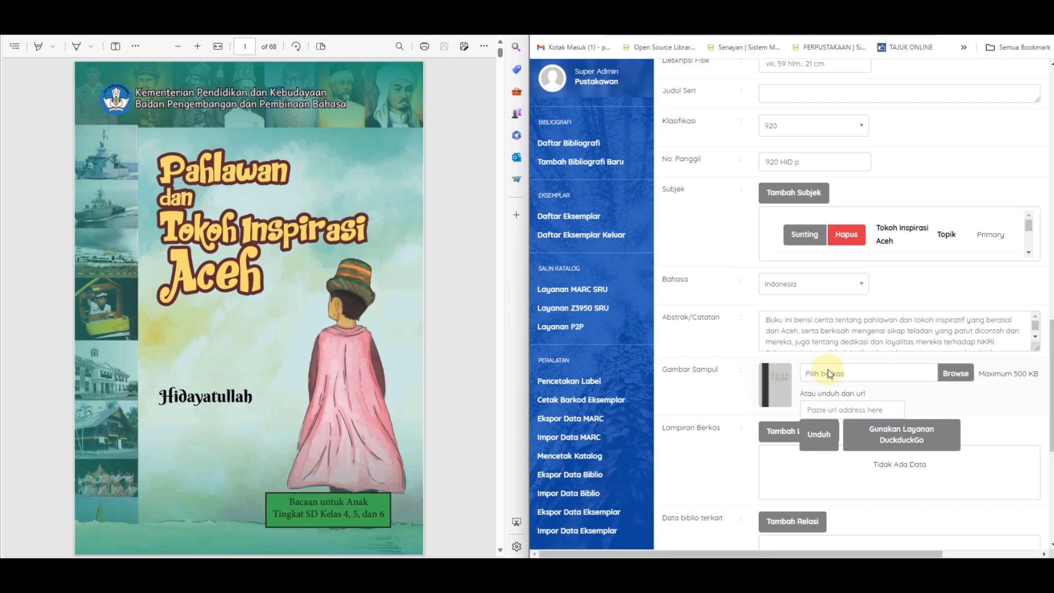
pyautogui.scroll(-4, 950, 396)
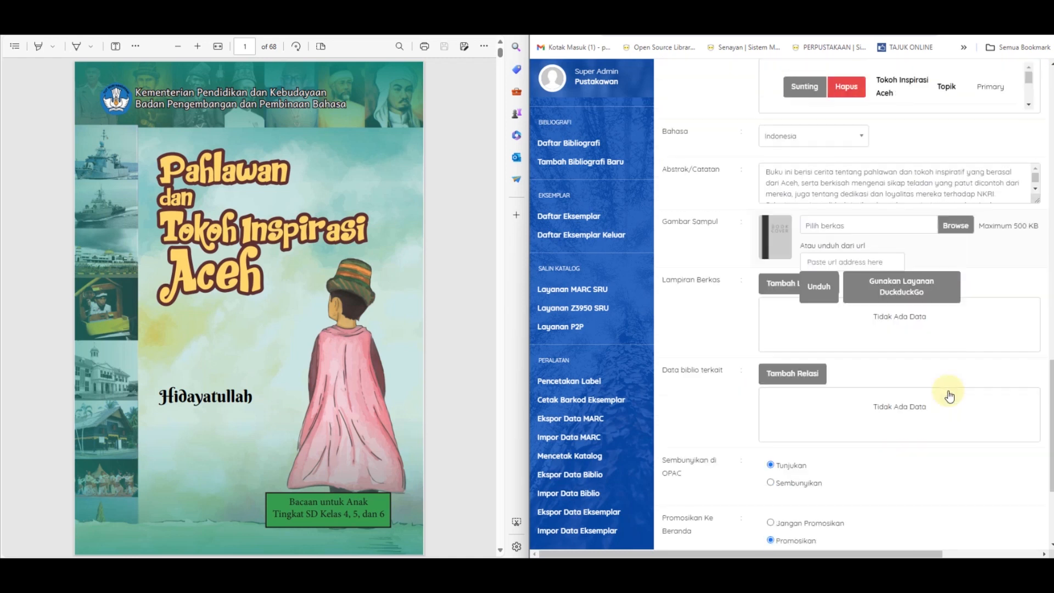
pyautogui.scroll(3, 950, 395)
pyautogui.scroll(2, 949, 394)
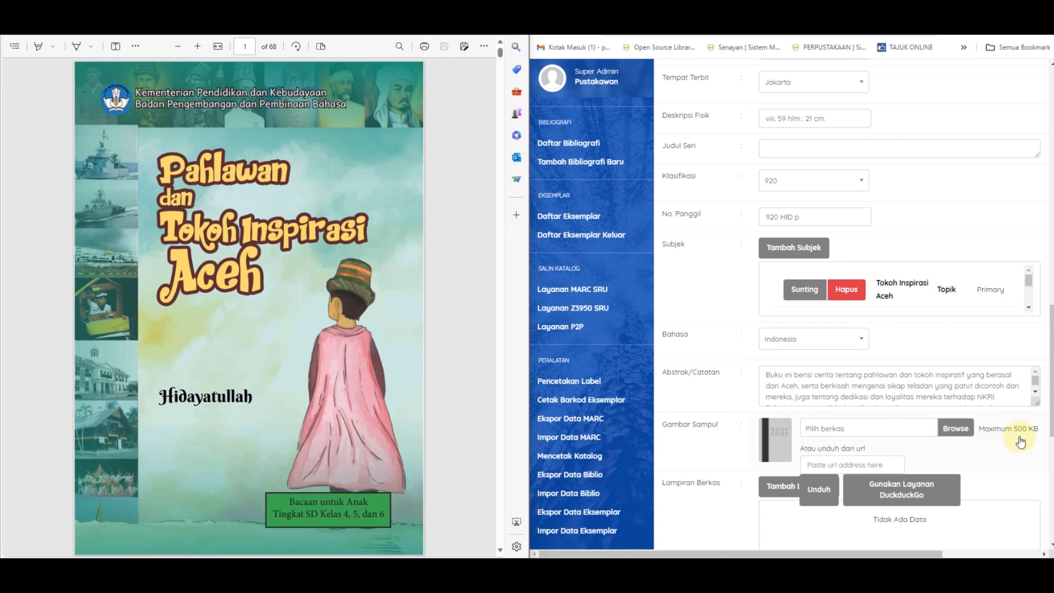
pyautogui.click(954, 429)
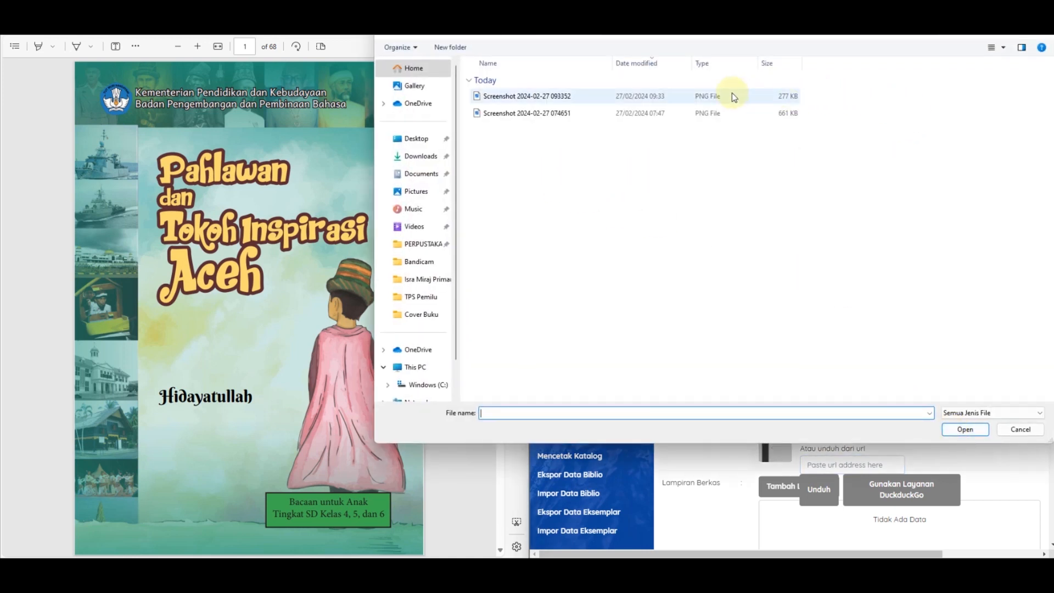
pyautogui.click(787, 99)
pyautogui.click(966, 429)
# Step: Review the edited record's fields and save the update with the chosen cover image
pyautogui.scroll(-1, 884, 428)
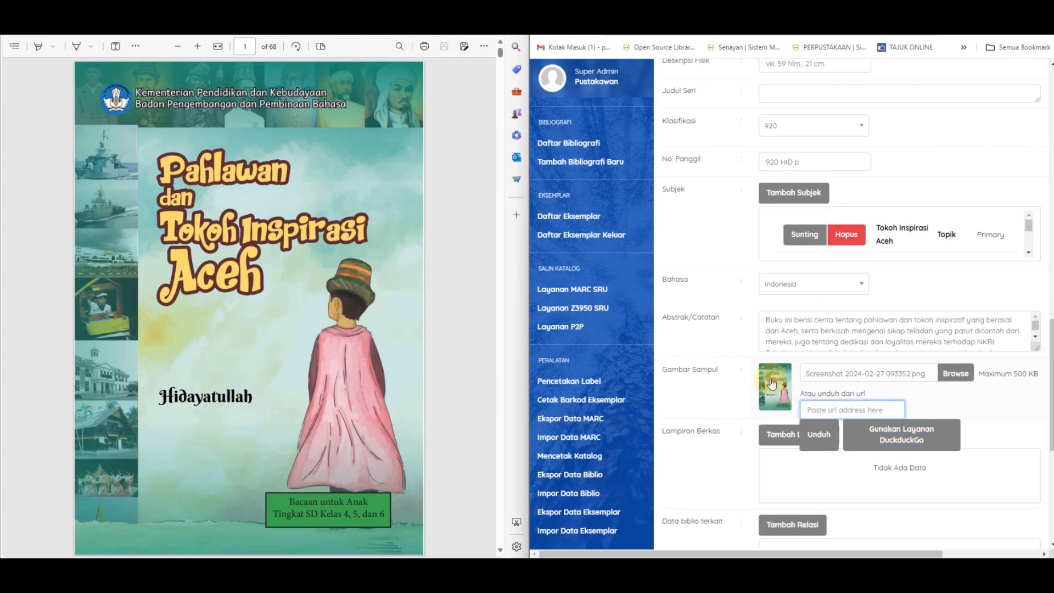
pyautogui.scroll(1, 866, 402)
pyautogui.scroll(-1, 796, 396)
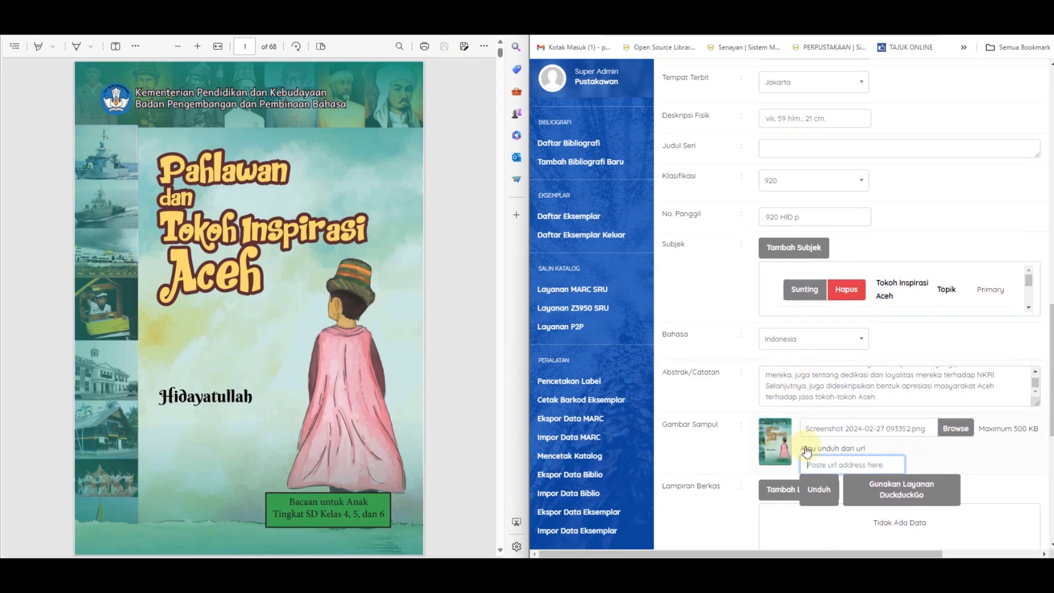
pyautogui.scroll(1, 806, 452)
pyautogui.scroll(3, 806, 452)
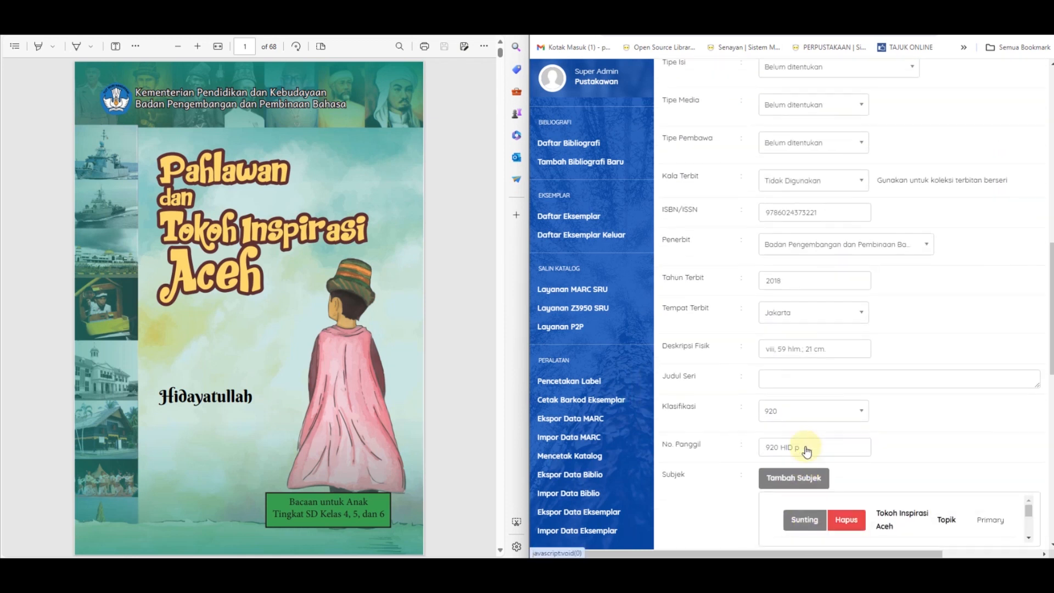
pyautogui.scroll(-11, 806, 452)
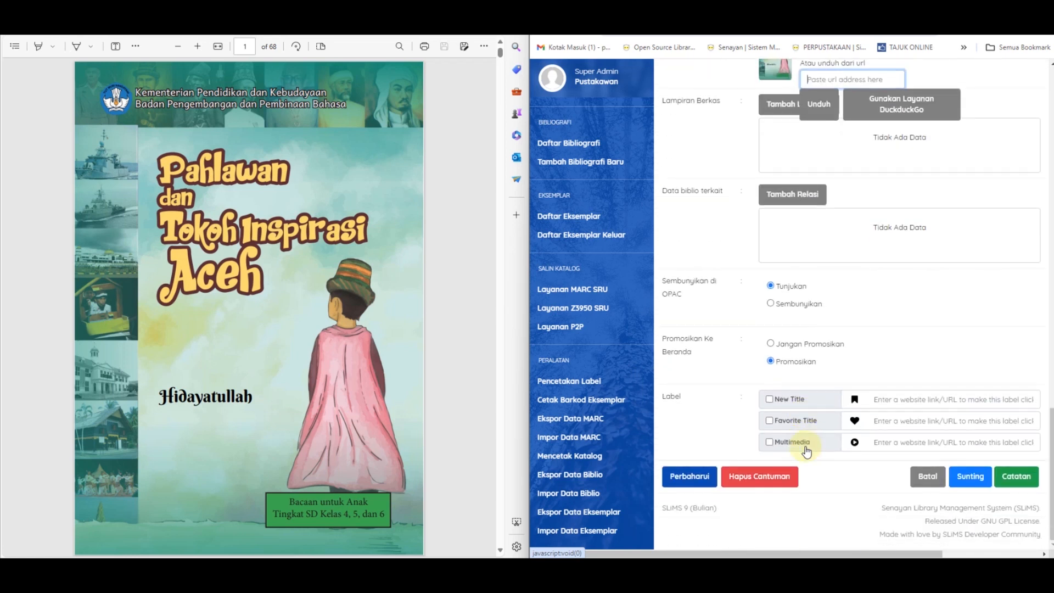
pyautogui.click(697, 479)
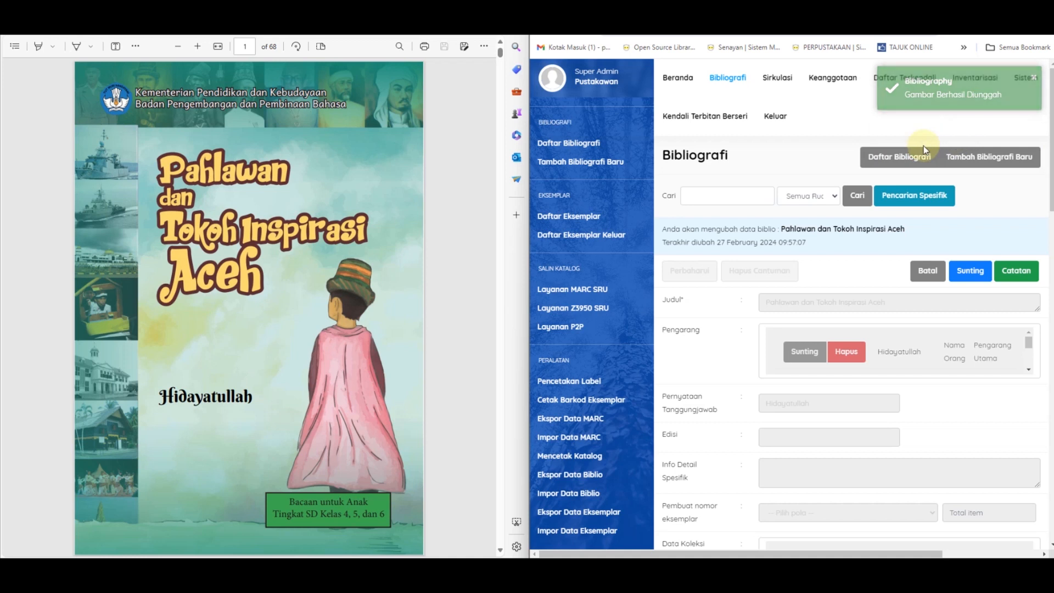
pyautogui.scroll(-3, 942, 347)
pyautogui.scroll(-2, 953, 428)
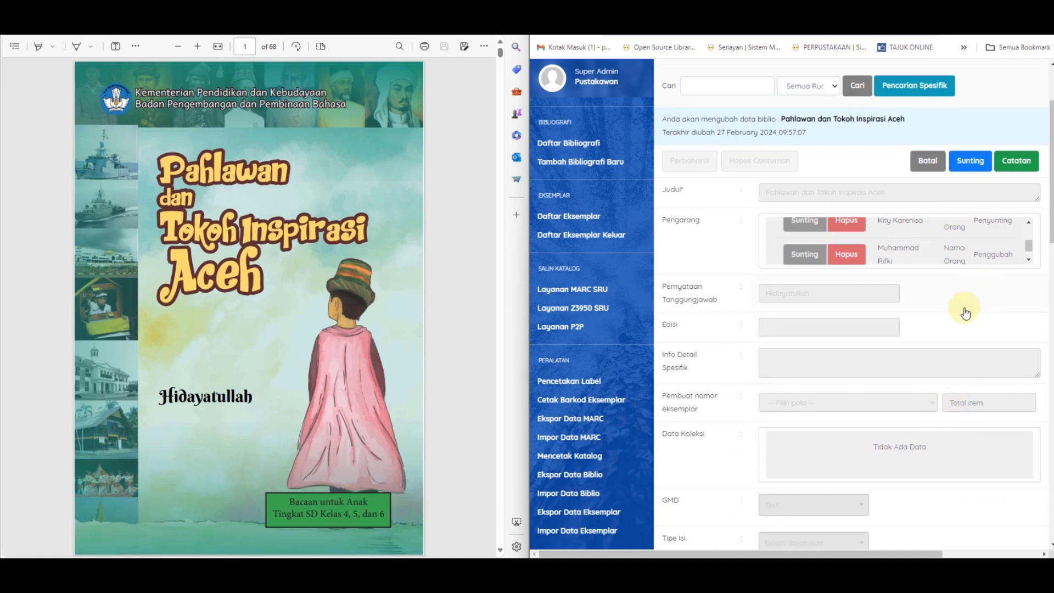
pyautogui.moveTo(782, 202)
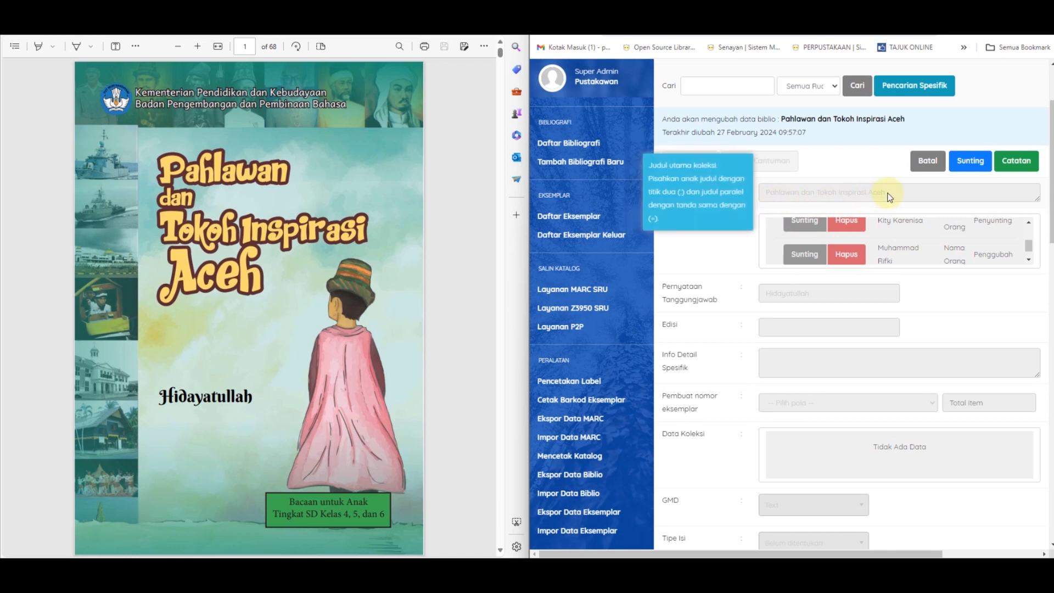
# Step: Unlock the Pahlawan dan Tokoh Inspirasi Aceh record for editing and add a new copy with Kode Eksemplar 0700/24
pyautogui.click(969, 163)
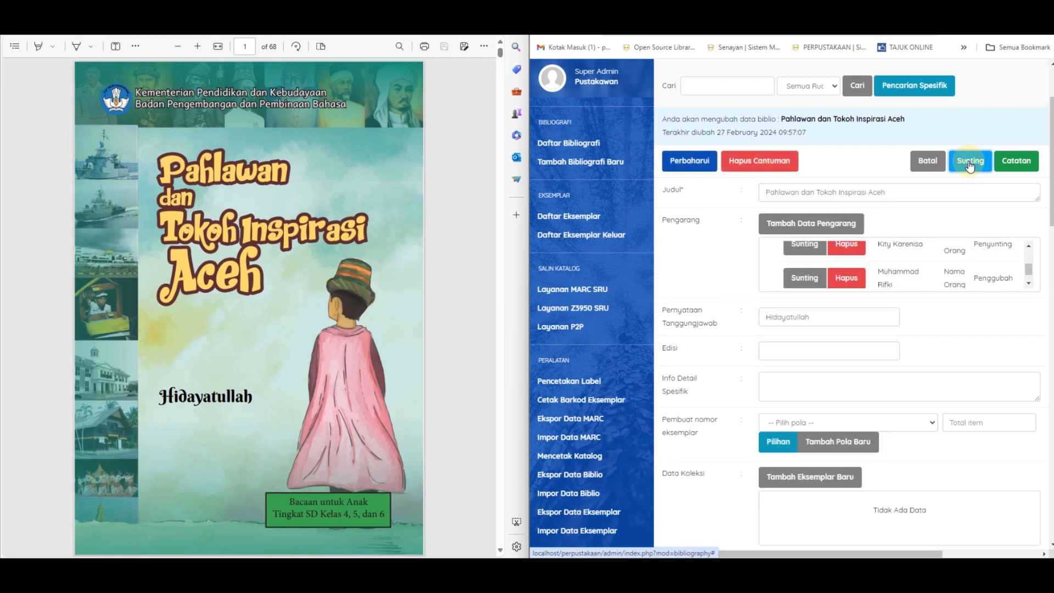
pyautogui.scroll(-2, 873, 313)
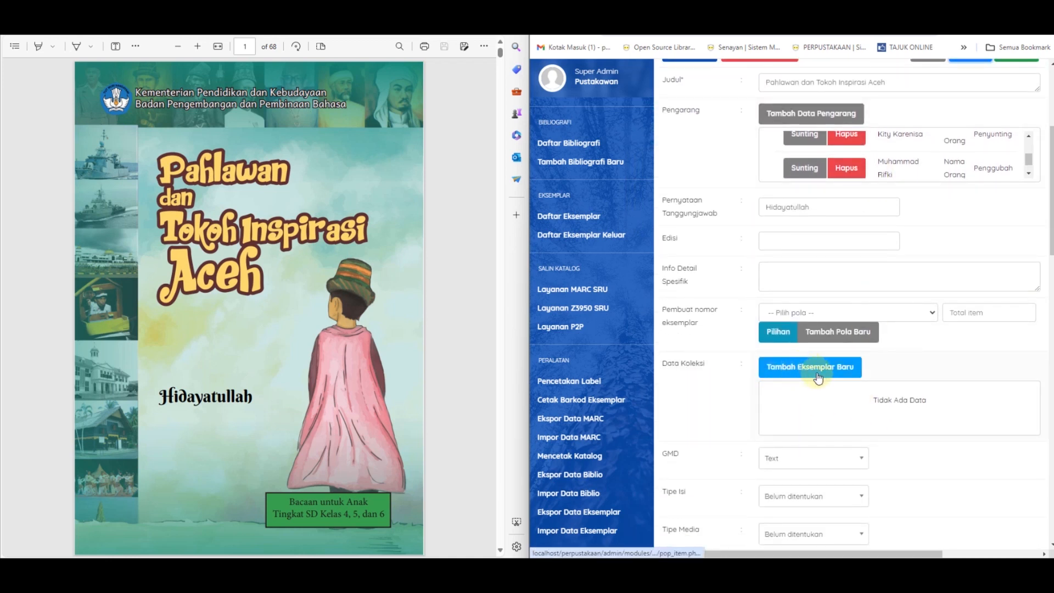
pyautogui.click(837, 371)
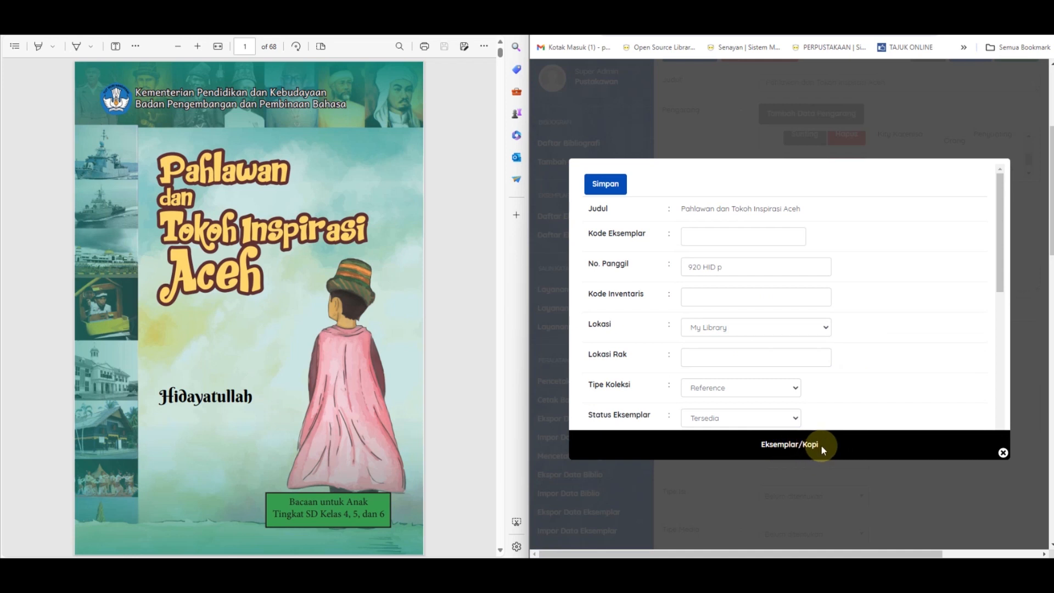
pyautogui.click(739, 239)
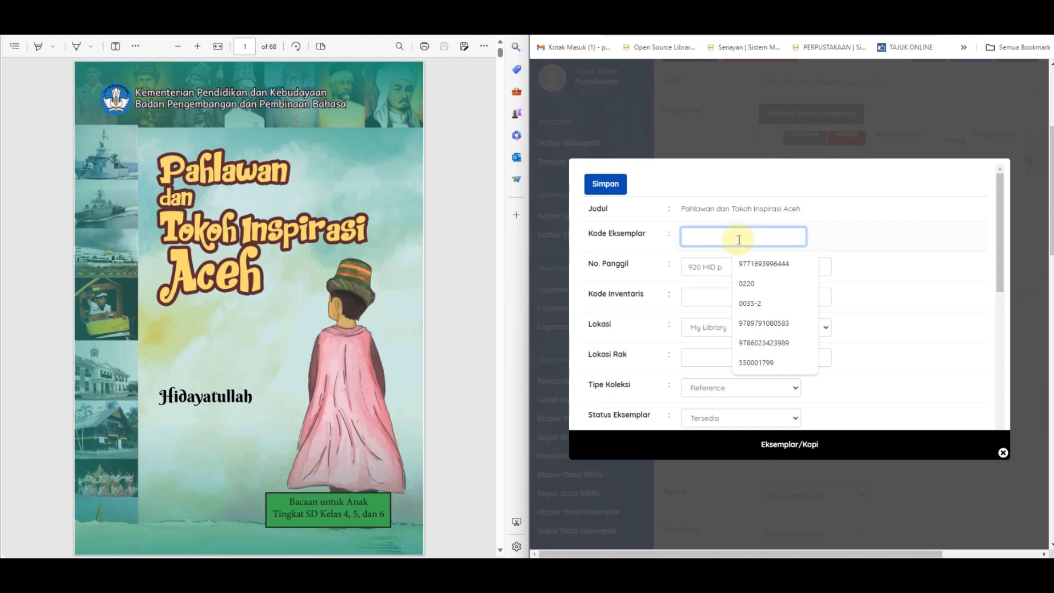
pyautogui.write('0500/')
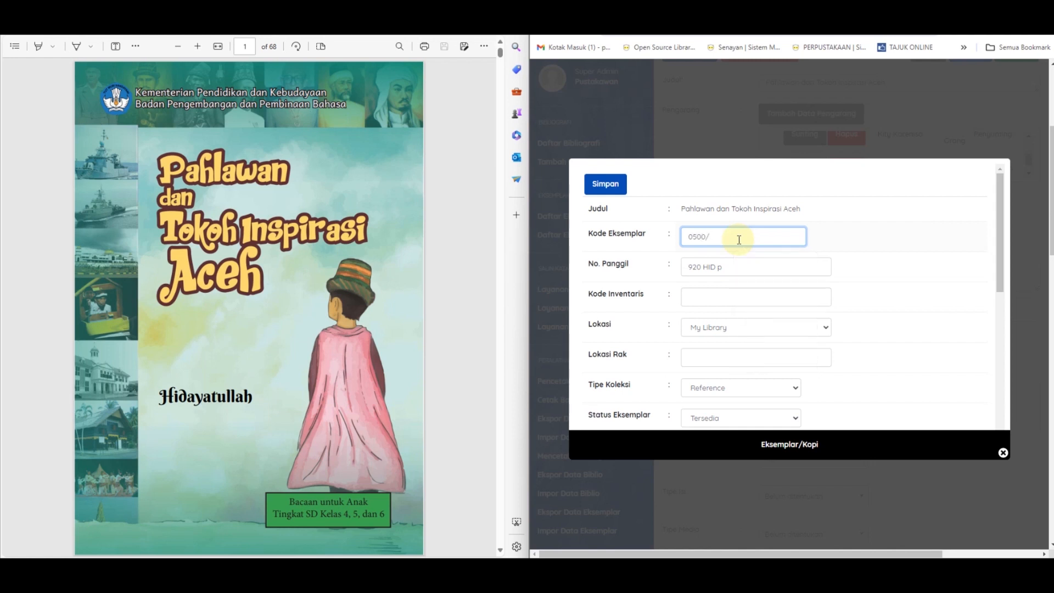
pyautogui.press('BackSpace')
pyautogui.write('700')
# Step: Set the new copy's Kode Inventaris to 0700/24
pyautogui.click(694, 298)
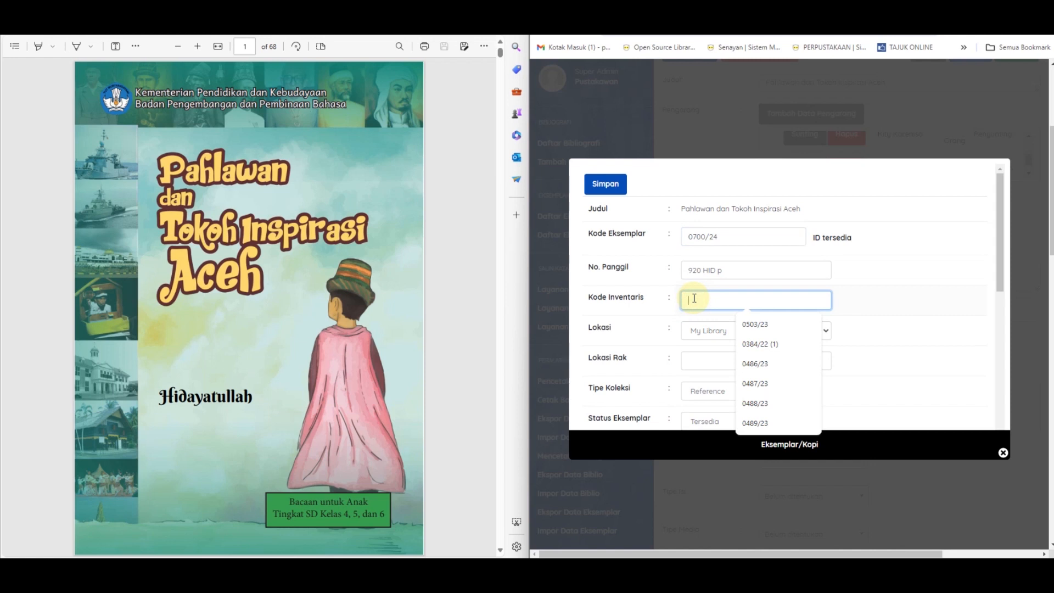
pyautogui.write('0')
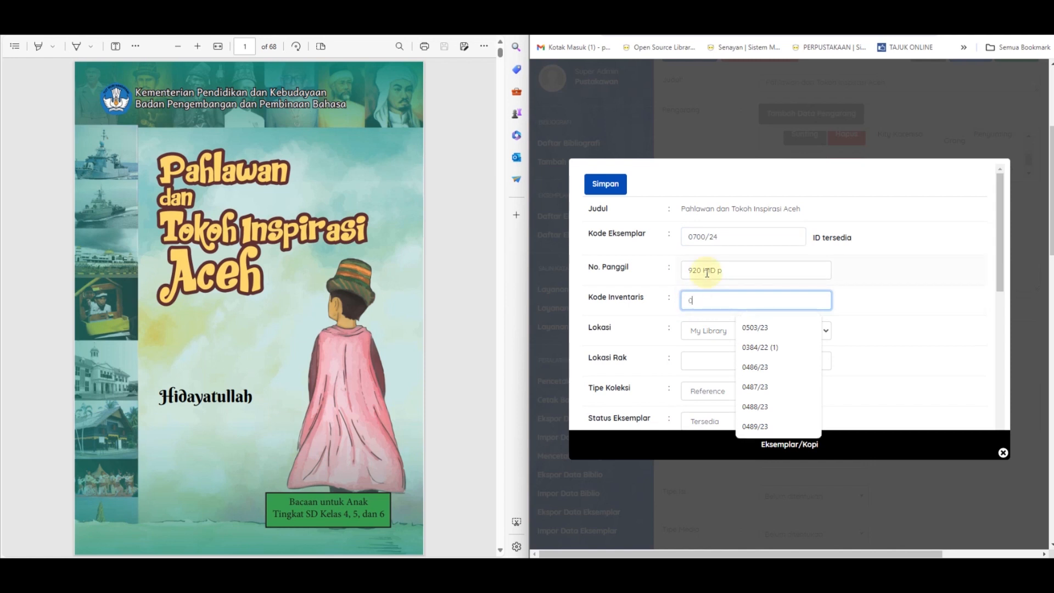
pyautogui.write('700/24')
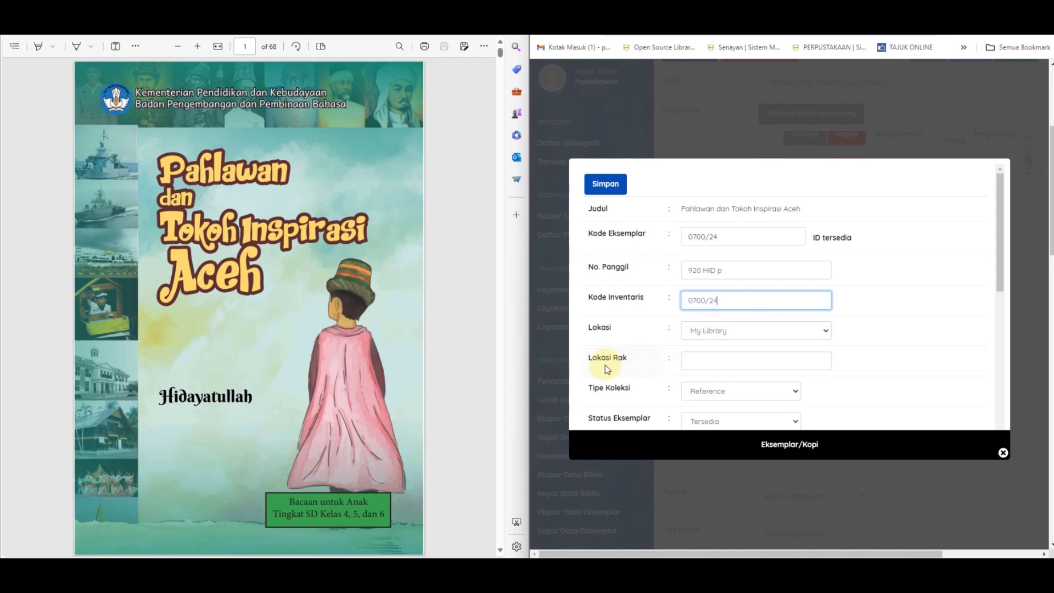
# Step: Set the copy's Tipe Koleksi to Textbook and its Sumber Perolehan to Hadiah/Hibah
pyautogui.scroll(-1, 617, 361)
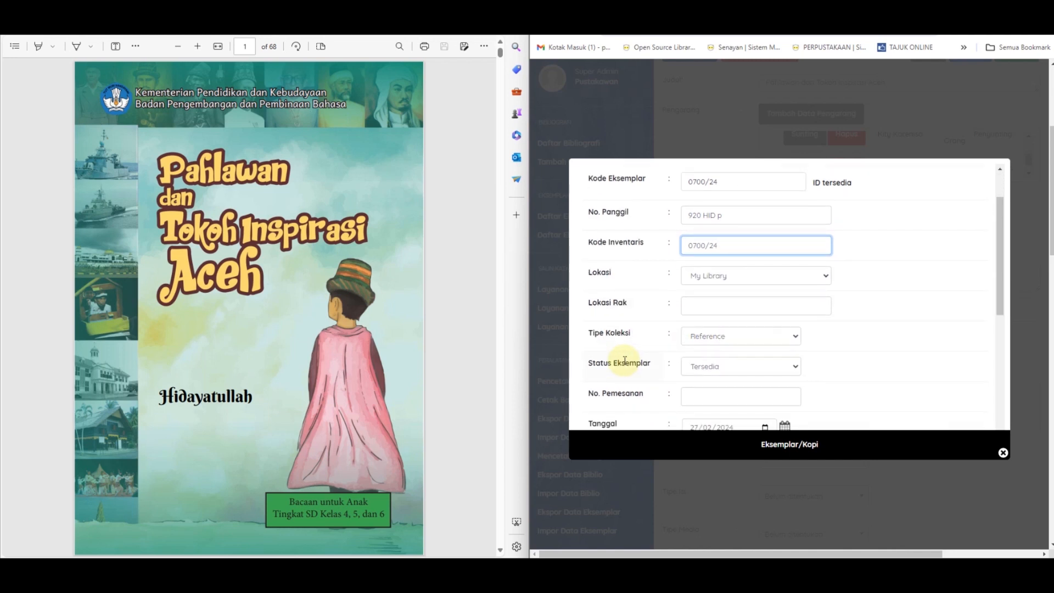
pyautogui.click(769, 337)
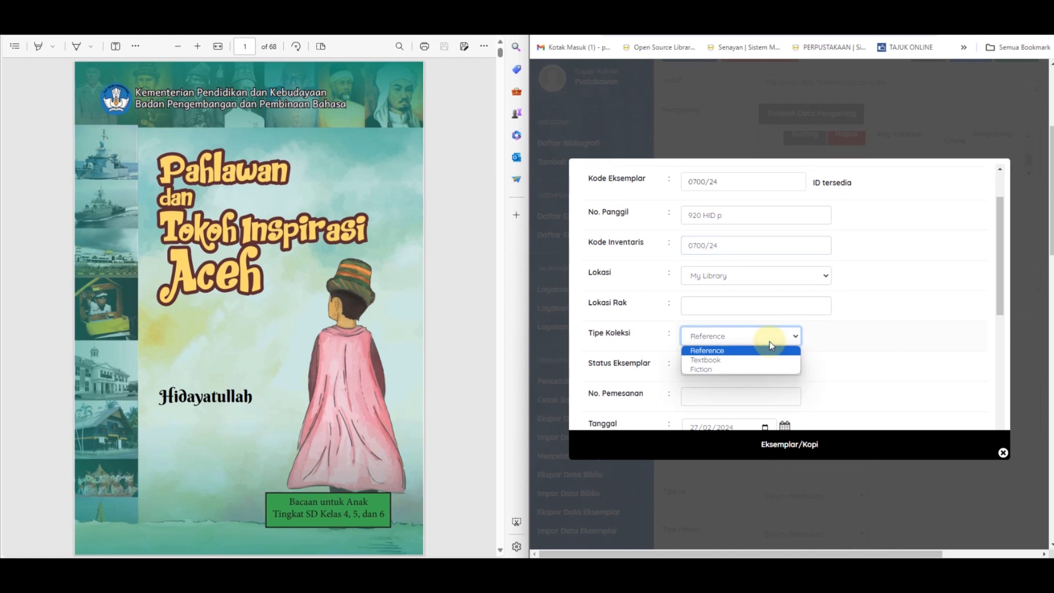
pyautogui.click(691, 360)
pyautogui.scroll(-1, 690, 360)
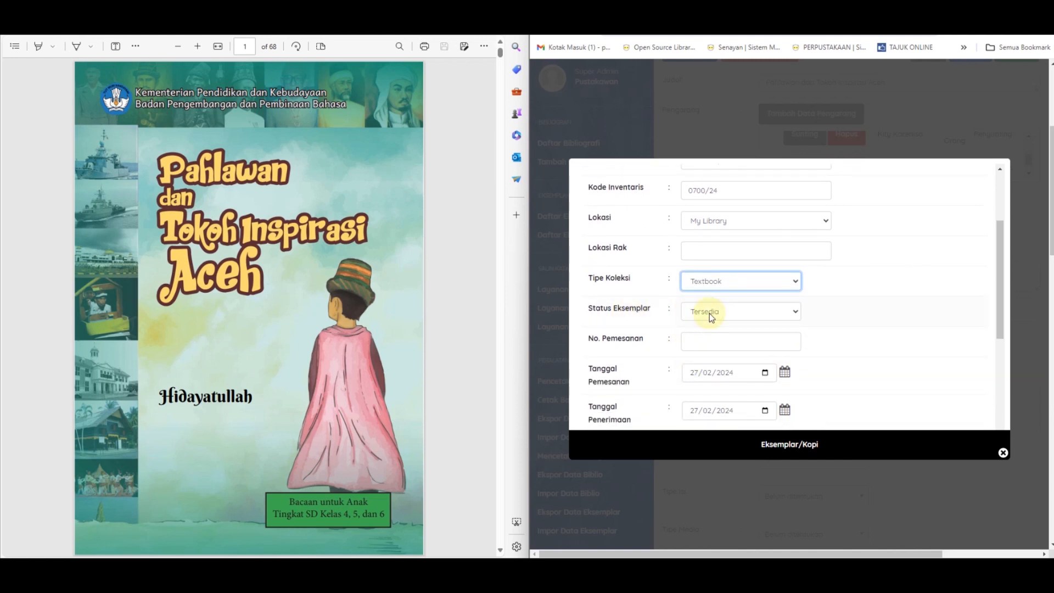
pyautogui.scroll(-1, 709, 313)
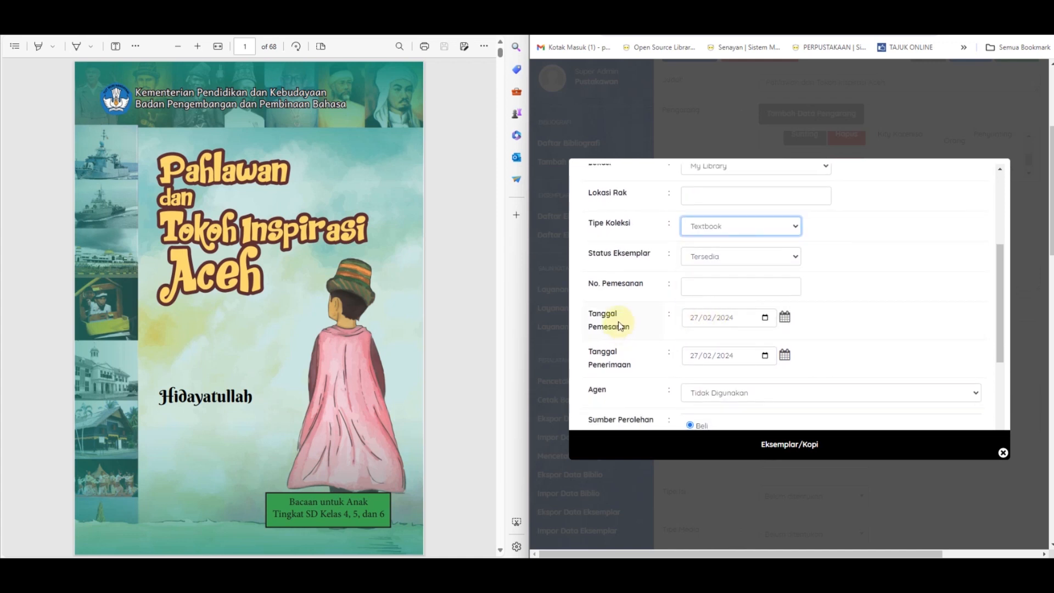
pyautogui.scroll(-1, 629, 336)
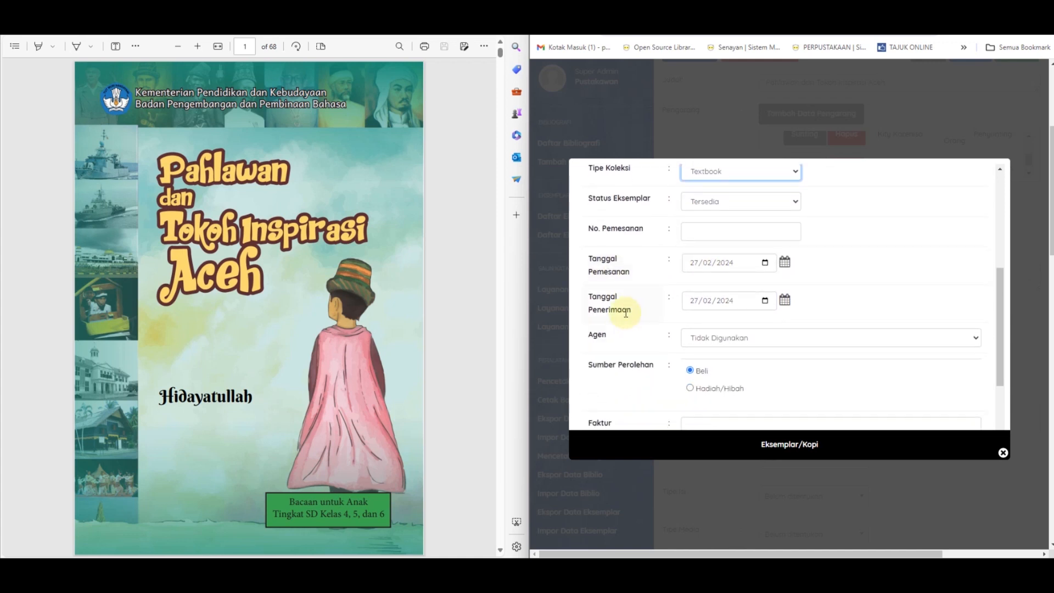
pyautogui.scroll(-1, 637, 311)
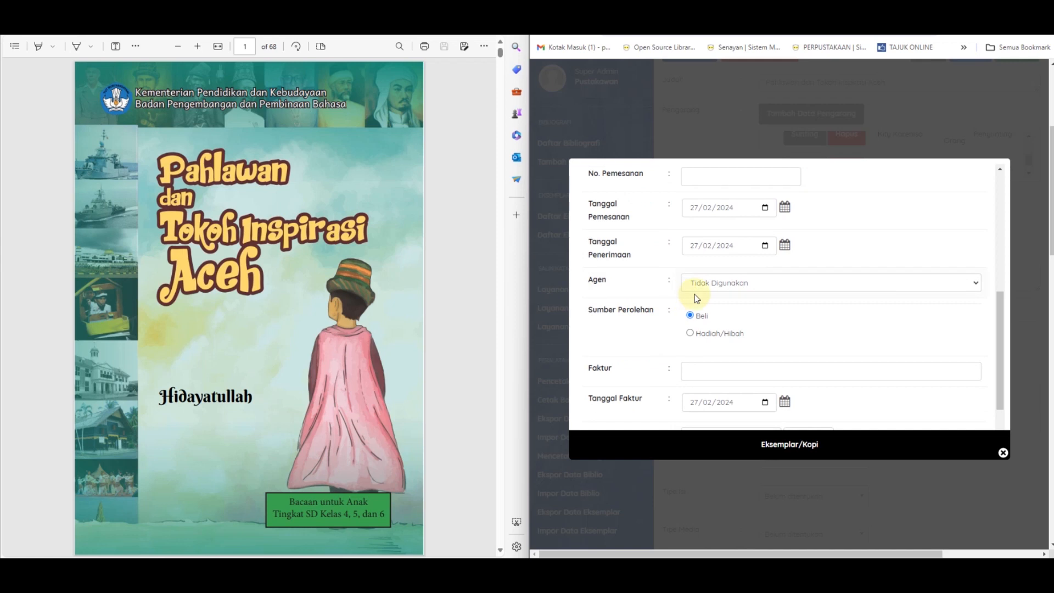
pyautogui.click(735, 332)
# Step: Check the Harga currency options and the remaining copy details, and save the new copy
pyautogui.scroll(-1, 590, 365)
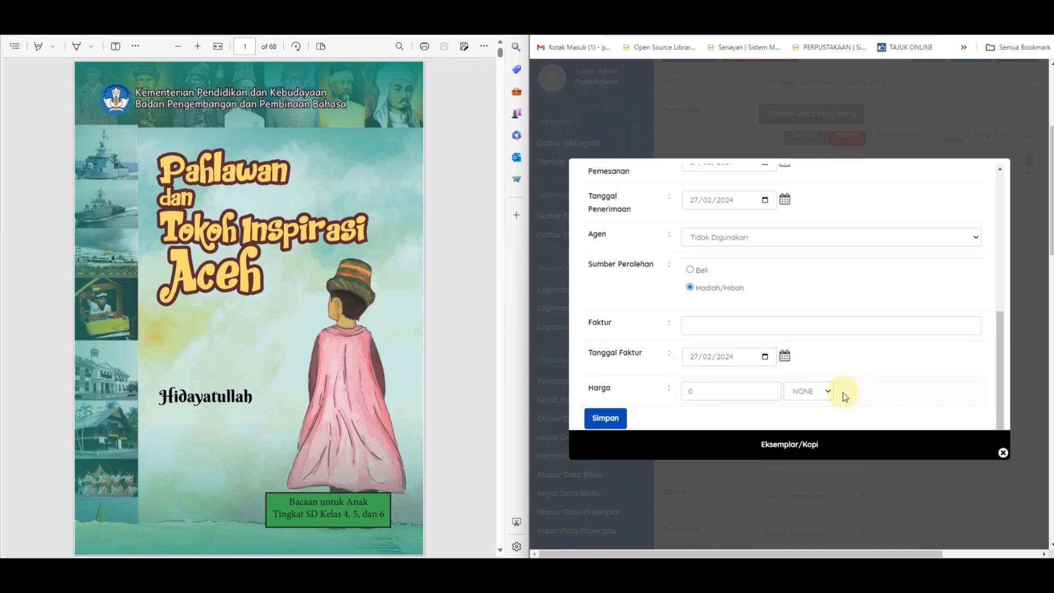
pyautogui.click(815, 393)
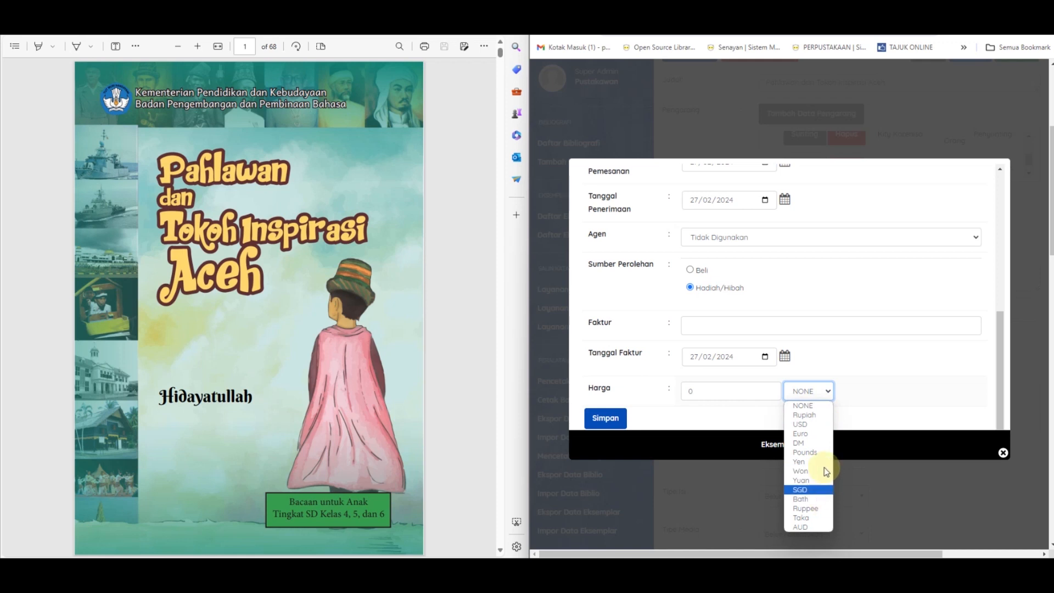
pyautogui.click(862, 379)
pyautogui.scroll(2, 862, 388)
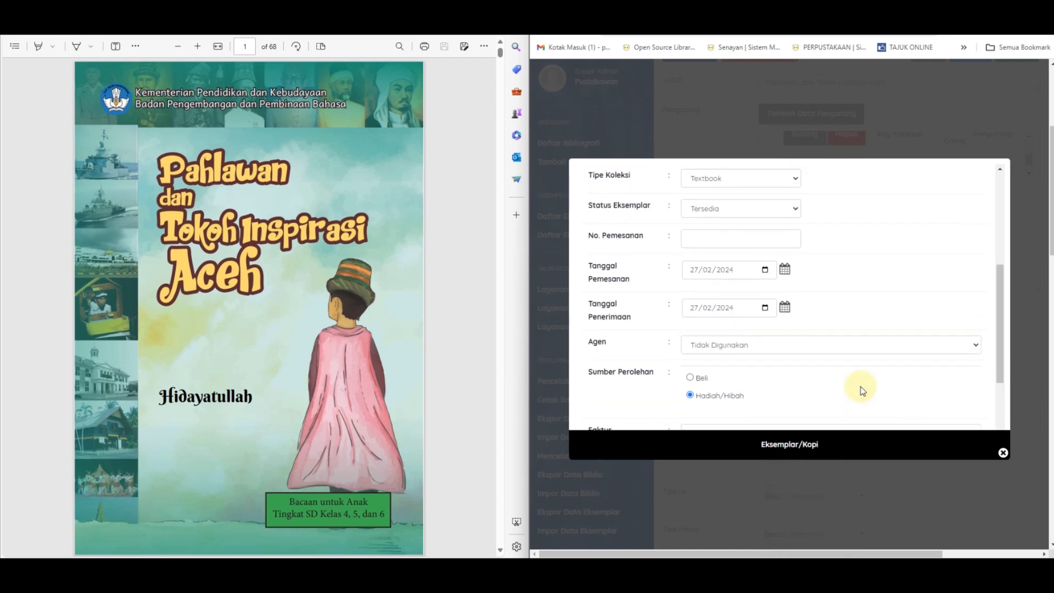
pyautogui.scroll(5, 860, 391)
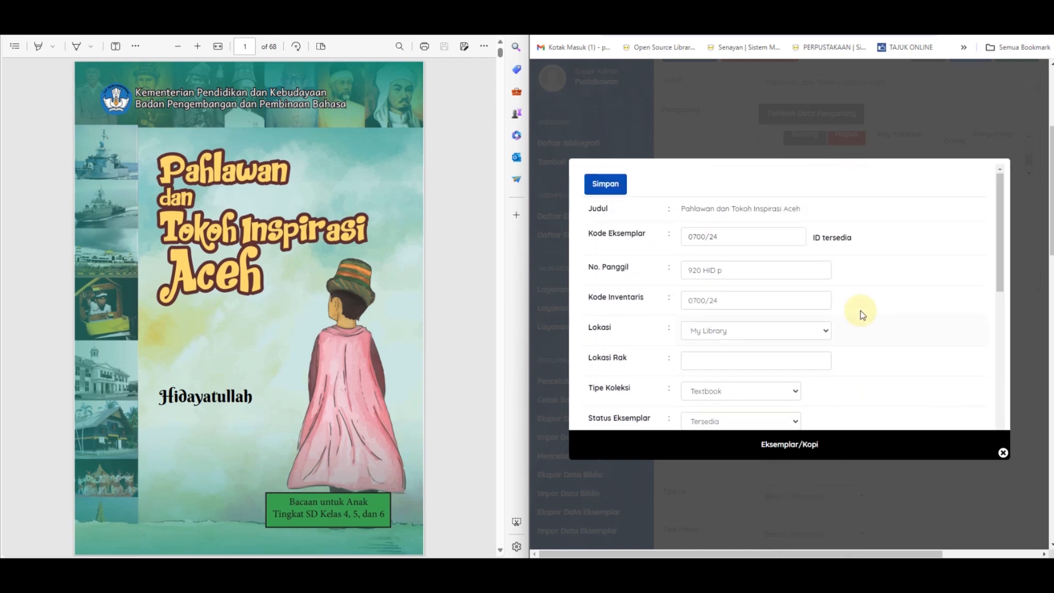
pyautogui.scroll(-1, 862, 314)
pyautogui.scroll(-5, 861, 314)
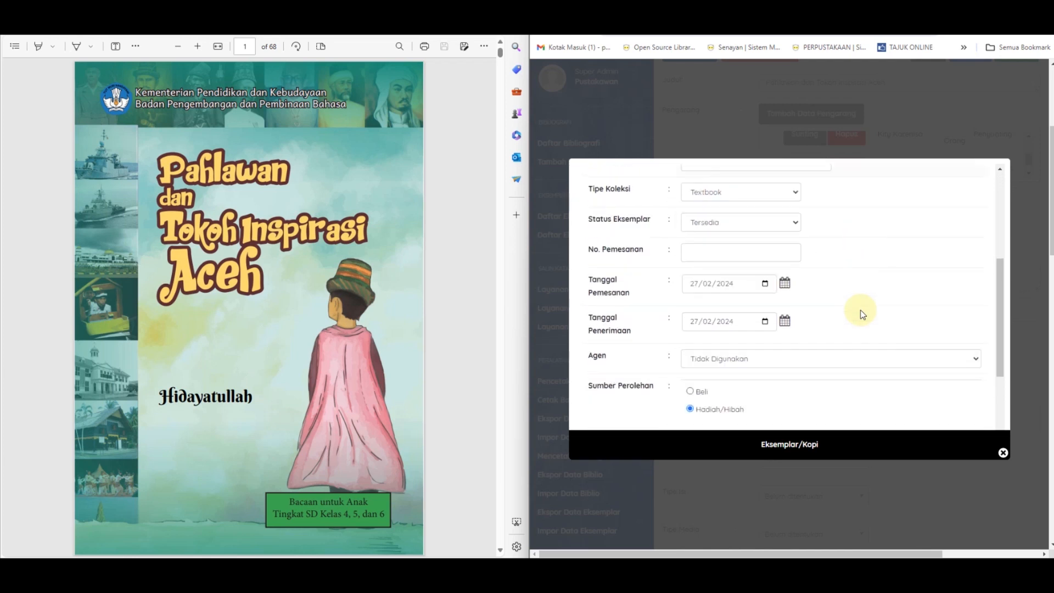
pyautogui.scroll(2, 861, 314)
pyautogui.scroll(-2, 862, 313)
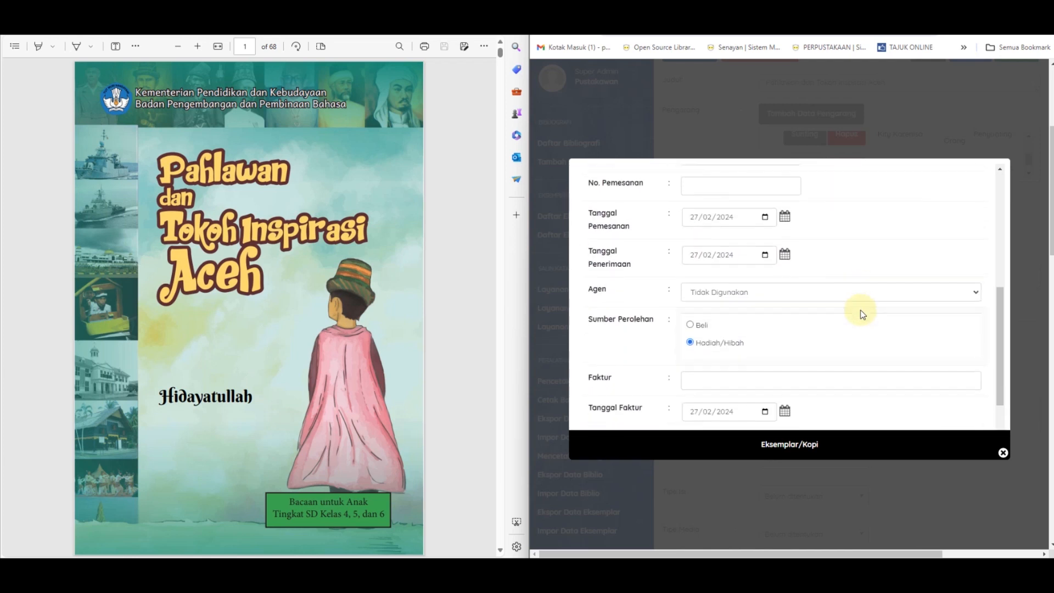
pyautogui.click(604, 417)
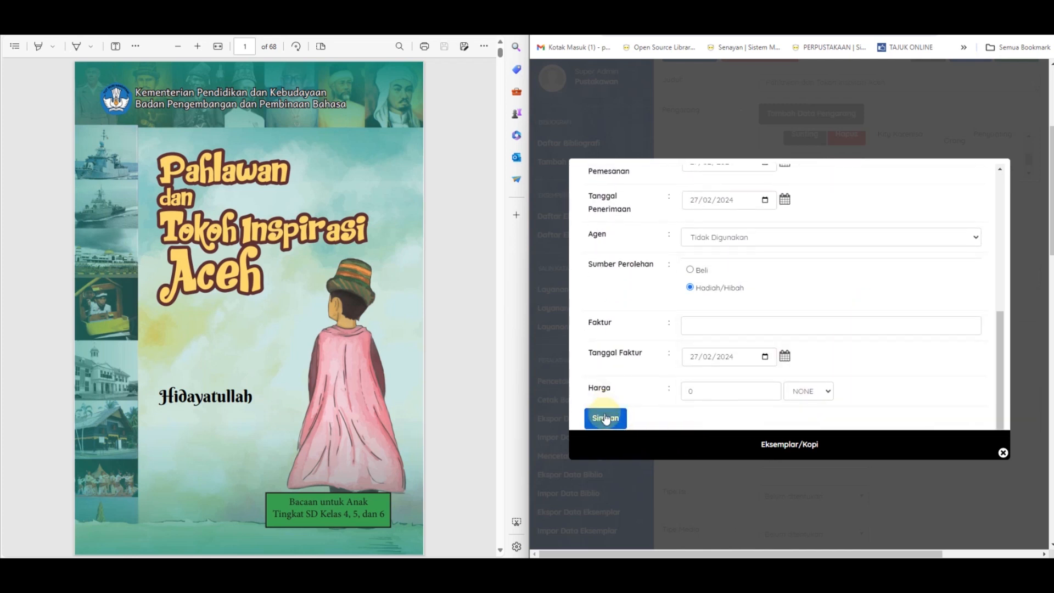
# Step: Check the added copy under Data Koleksi and the record's other fields, and update the bibliographic record
pyautogui.scroll(4, 937, 369)
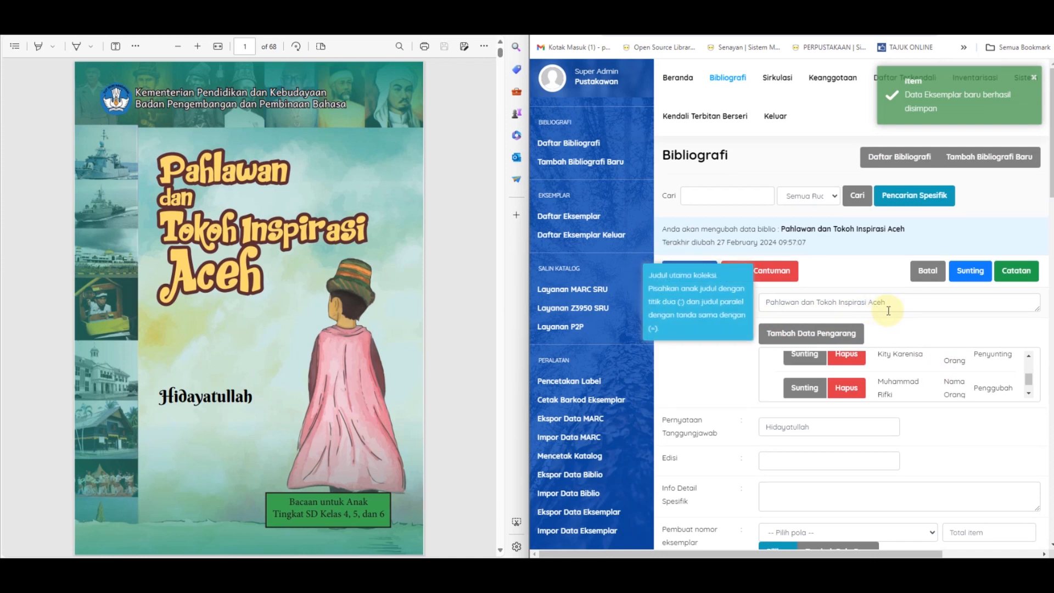
pyautogui.scroll(-3, 888, 311)
pyautogui.scroll(-3, 888, 311)
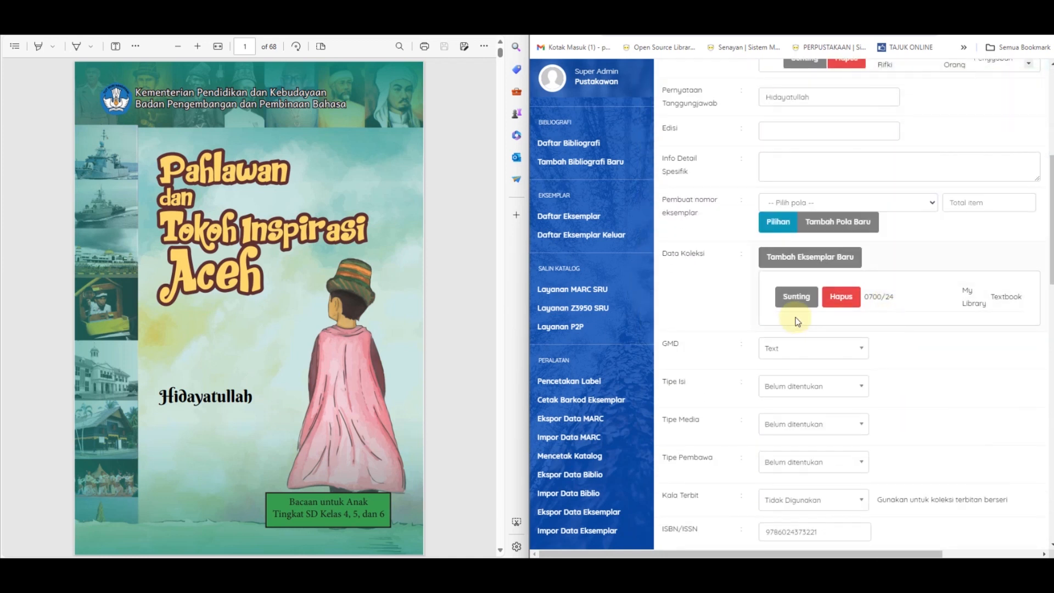
pyautogui.scroll(6, 849, 320)
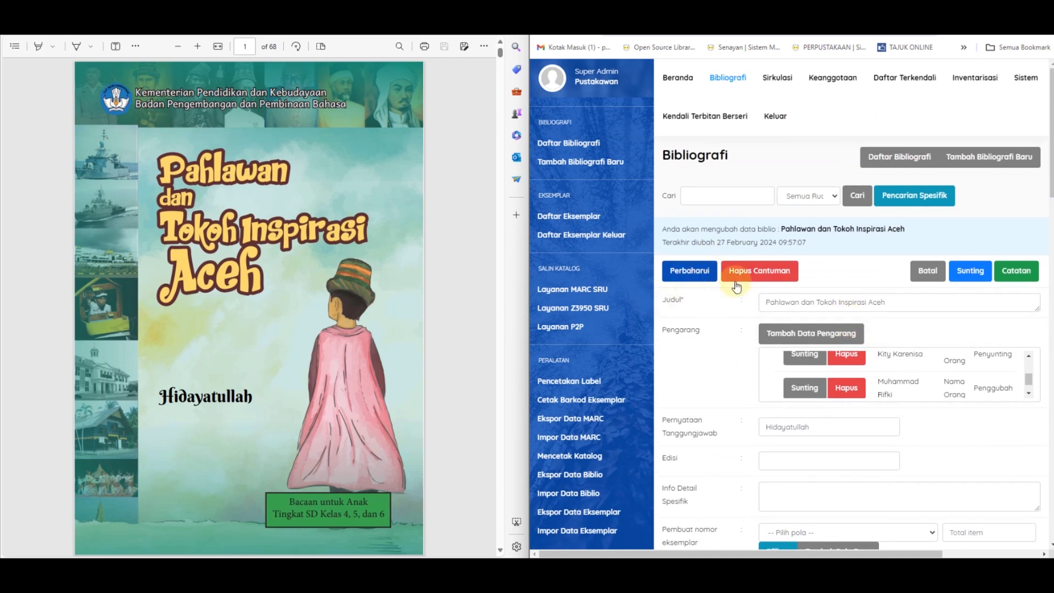
pyautogui.scroll(-15, 701, 282)
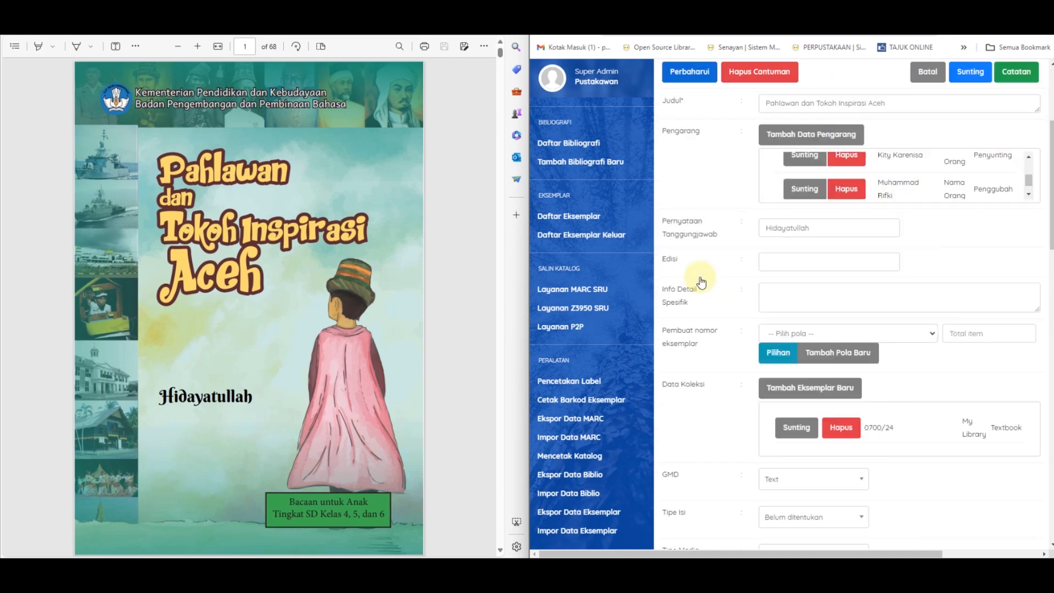
pyautogui.scroll(-6, 787, 537)
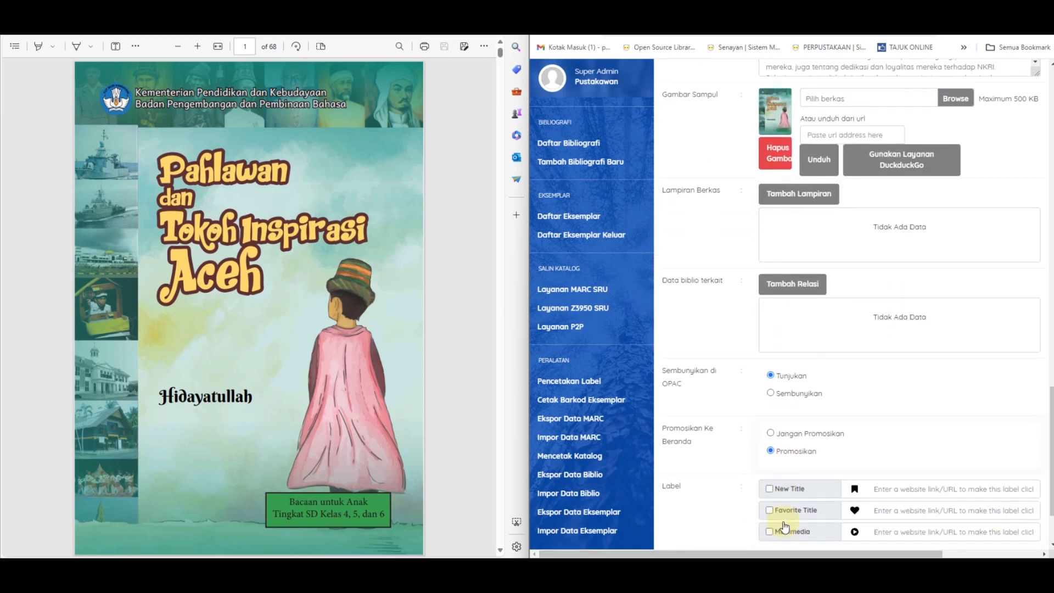
pyautogui.click(695, 488)
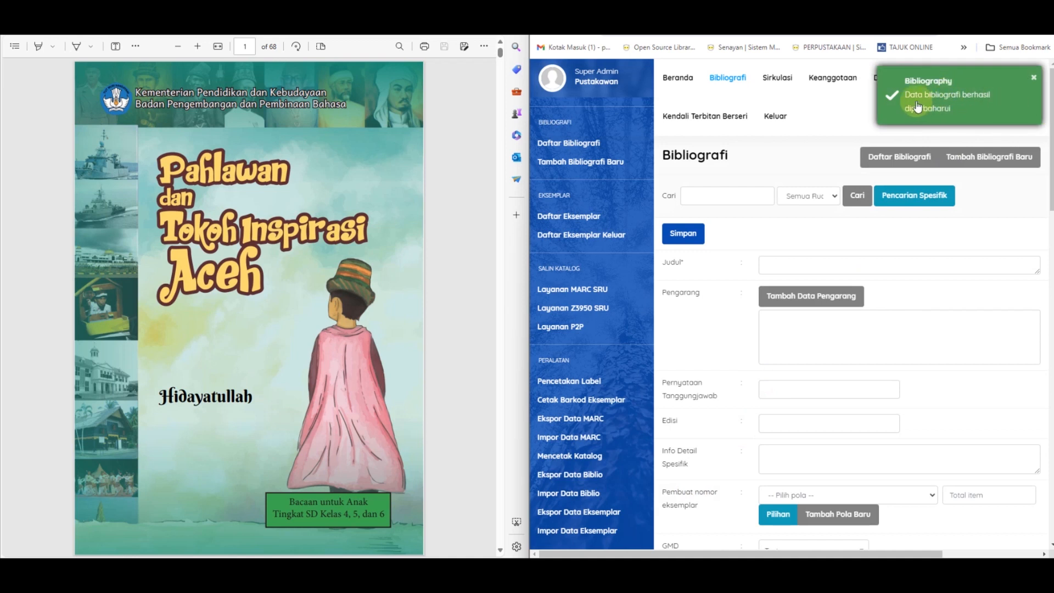
# Step: Return to the bibliography list and examine the book's public catalogue page, including abstract, Ketersediaan and Informasi Detail
pyautogui.click(901, 163)
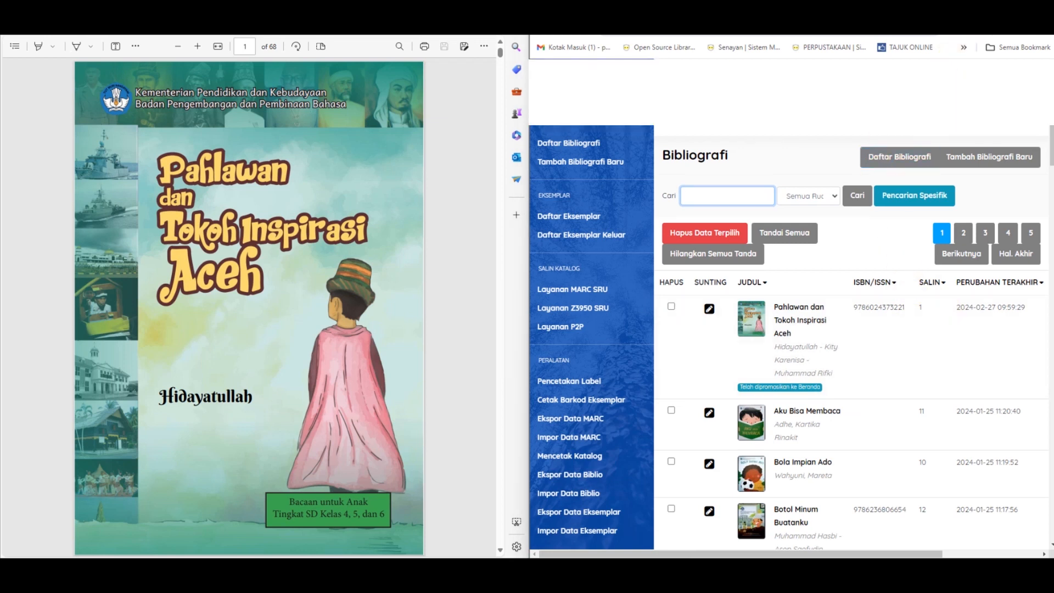
pyautogui.click(986, 12)
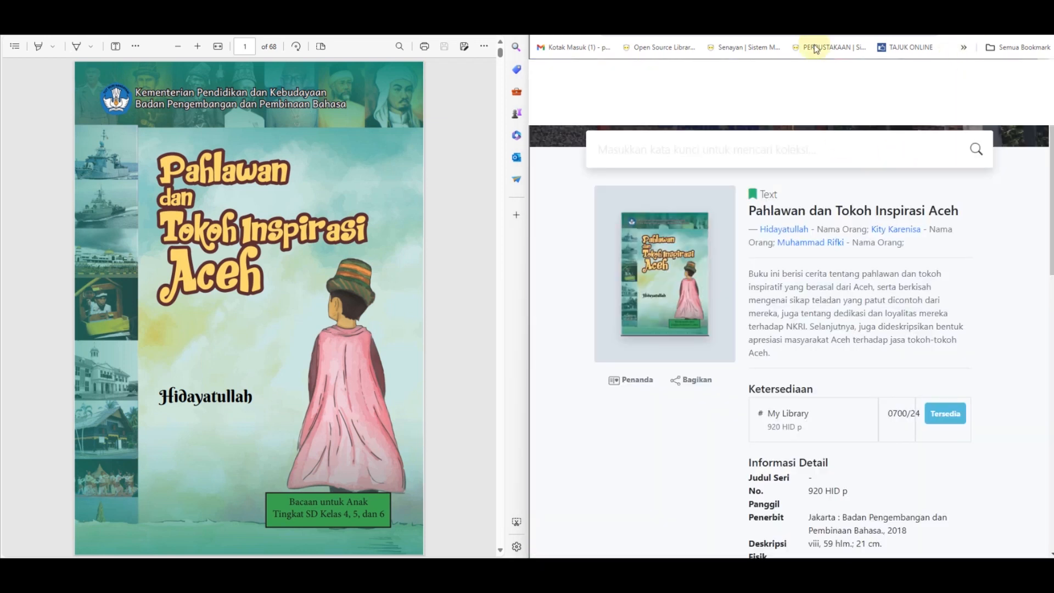
pyautogui.scroll(-1, 714, 152)
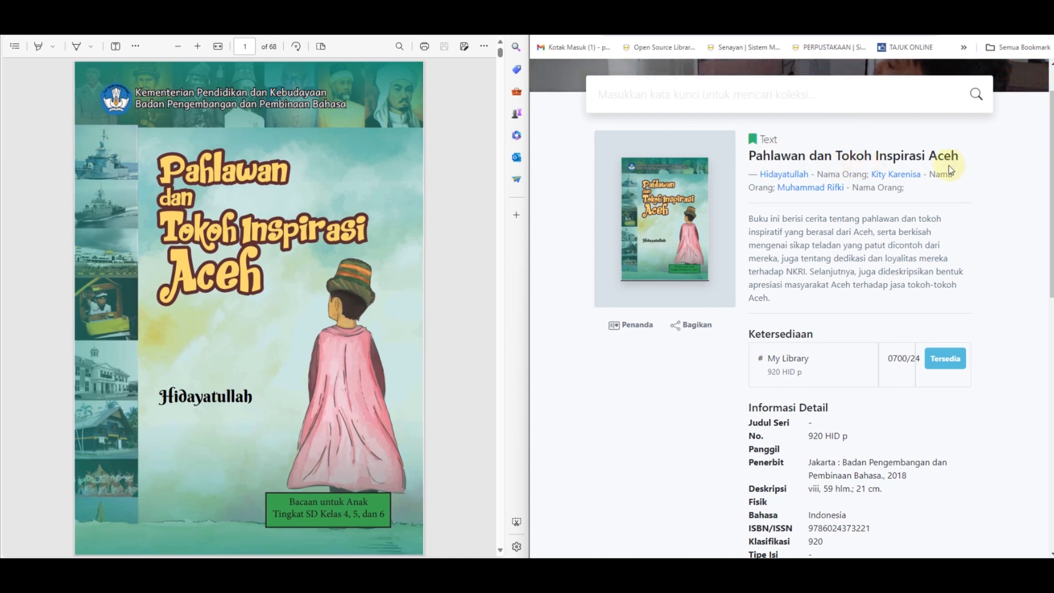
pyautogui.scroll(-1, 949, 166)
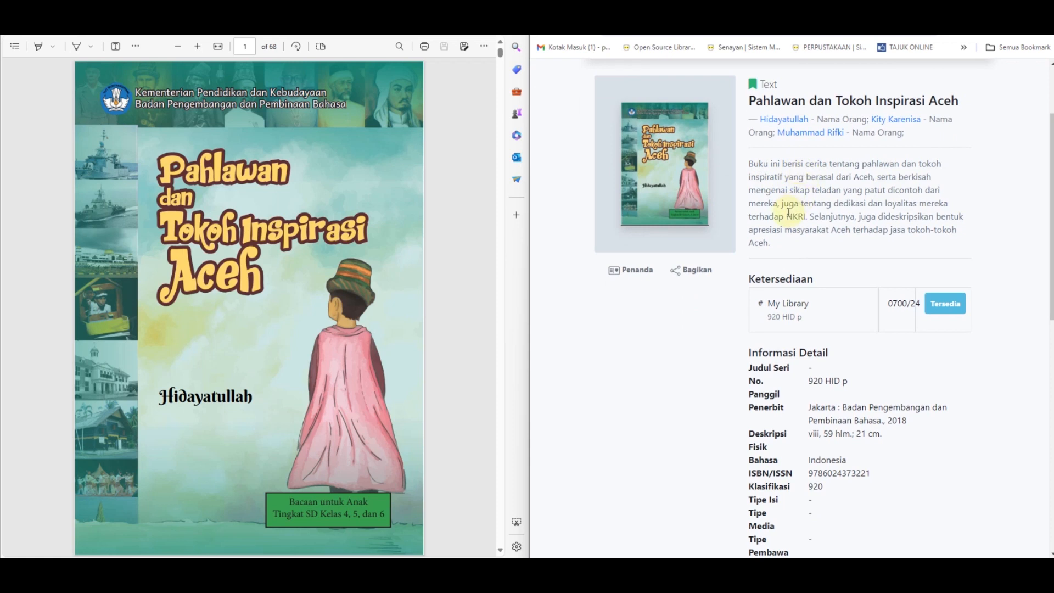
pyautogui.scroll(-1, 789, 212)
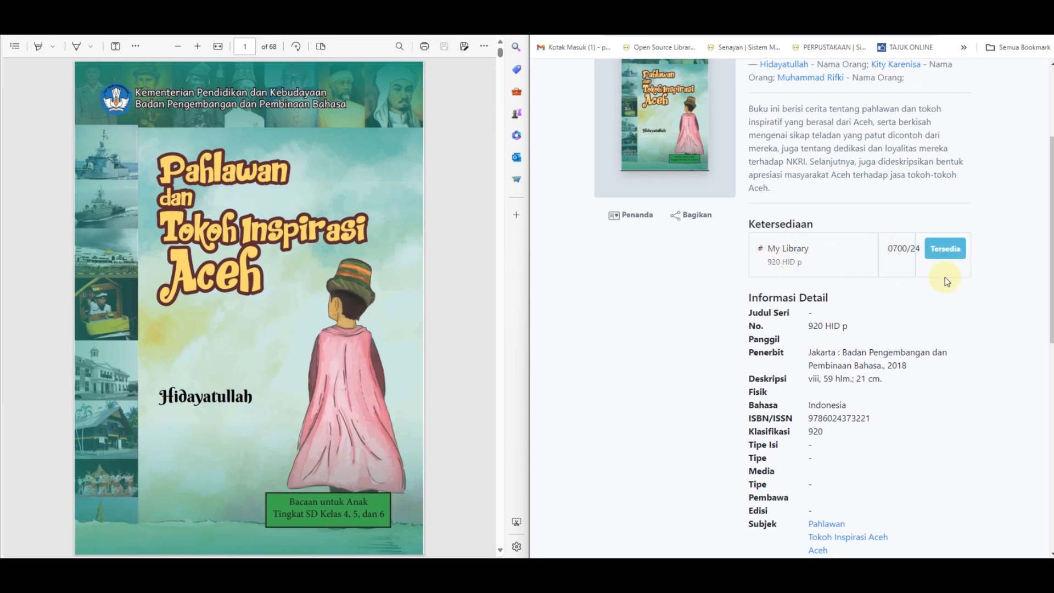
pyautogui.scroll(-1, 900, 258)
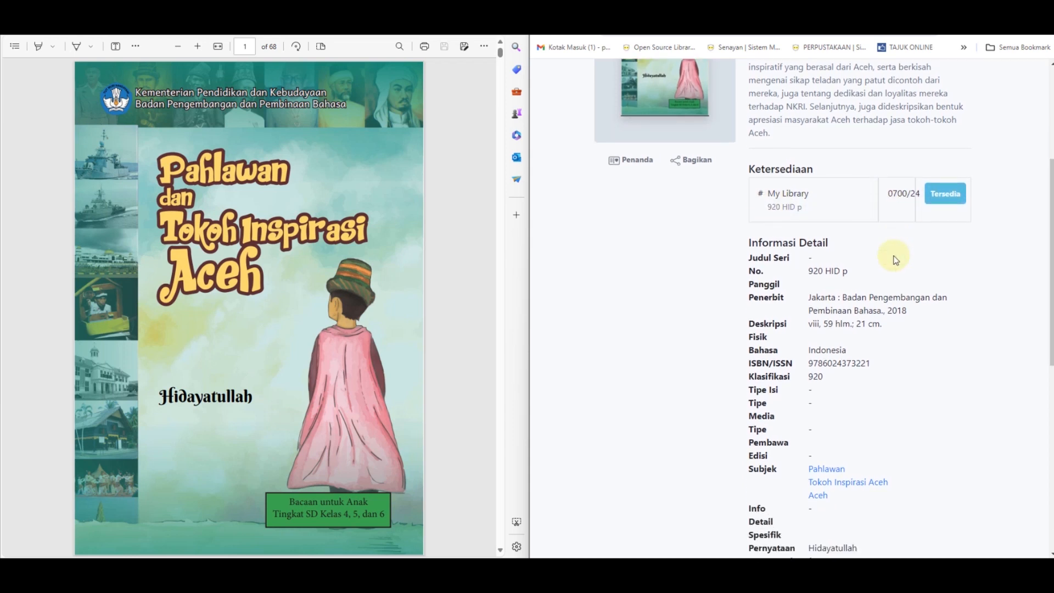
pyautogui.scroll(-5, 895, 259)
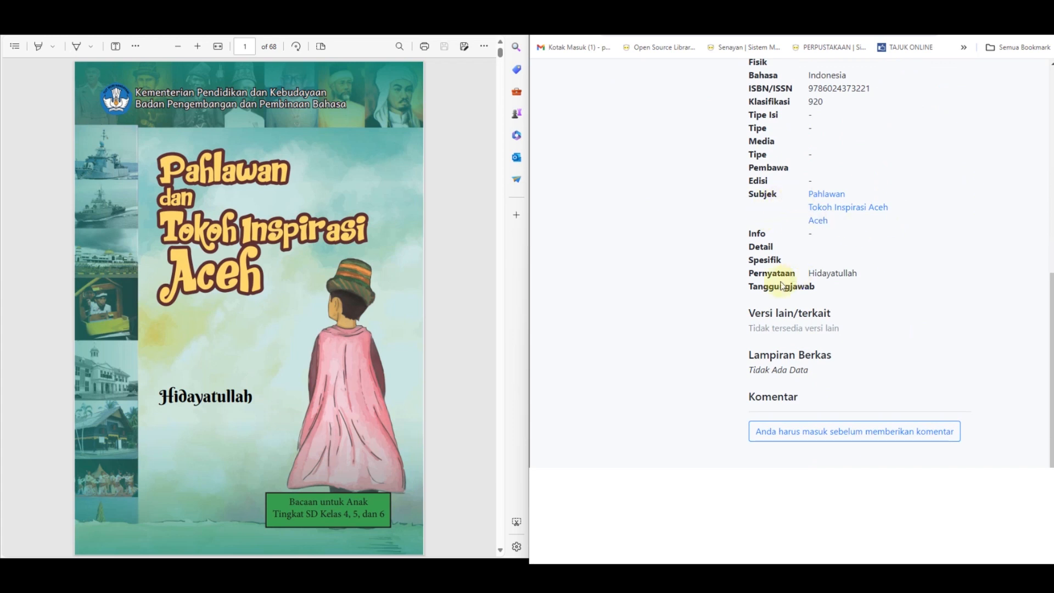
pyautogui.scroll(4, 769, 284)
pyautogui.scroll(3, 770, 284)
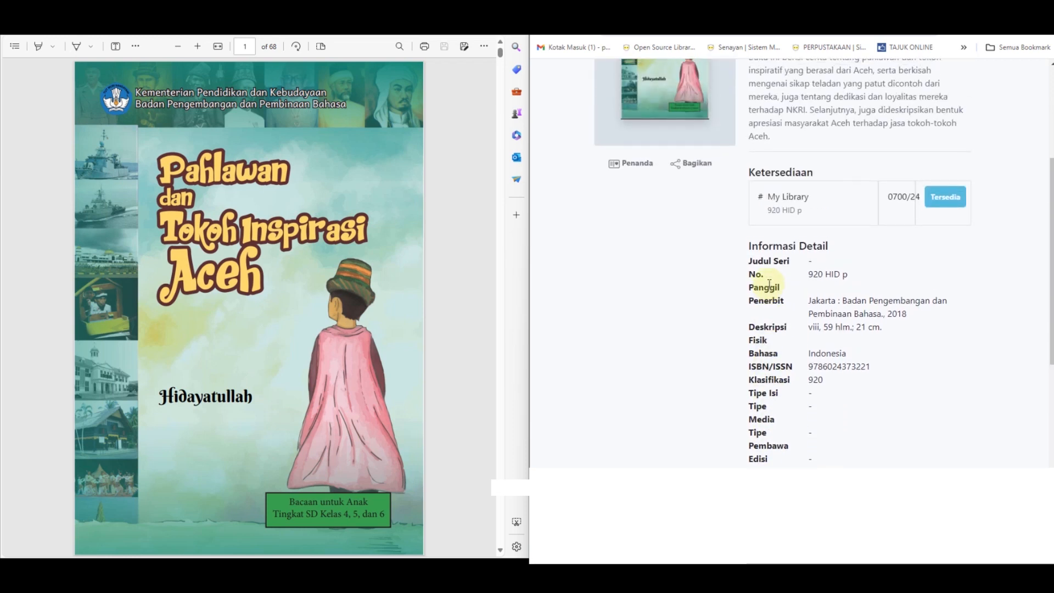